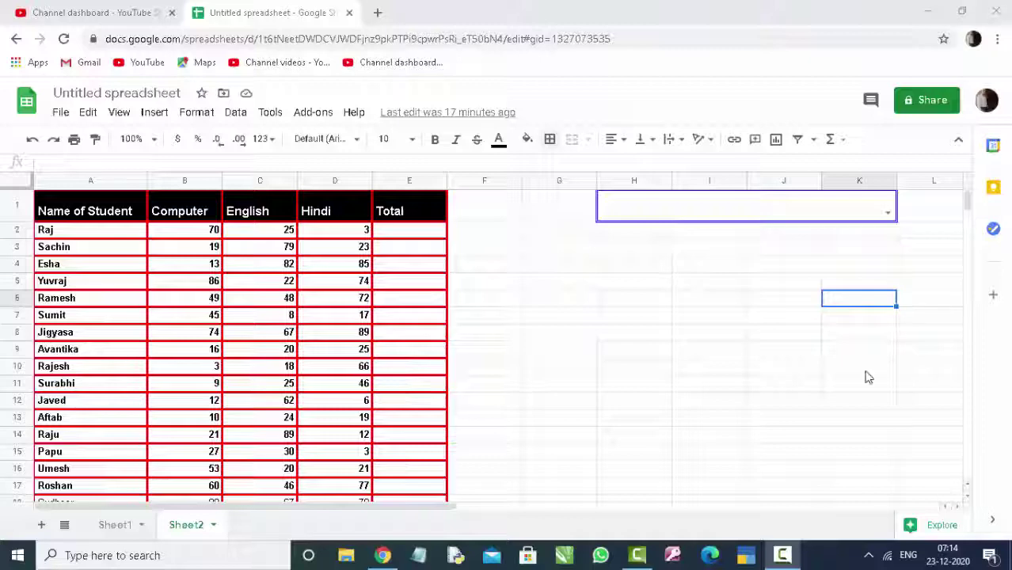
Step: Test the existing name dropdown by typing r, S, D and U, clearing each letter
click(622, 304)
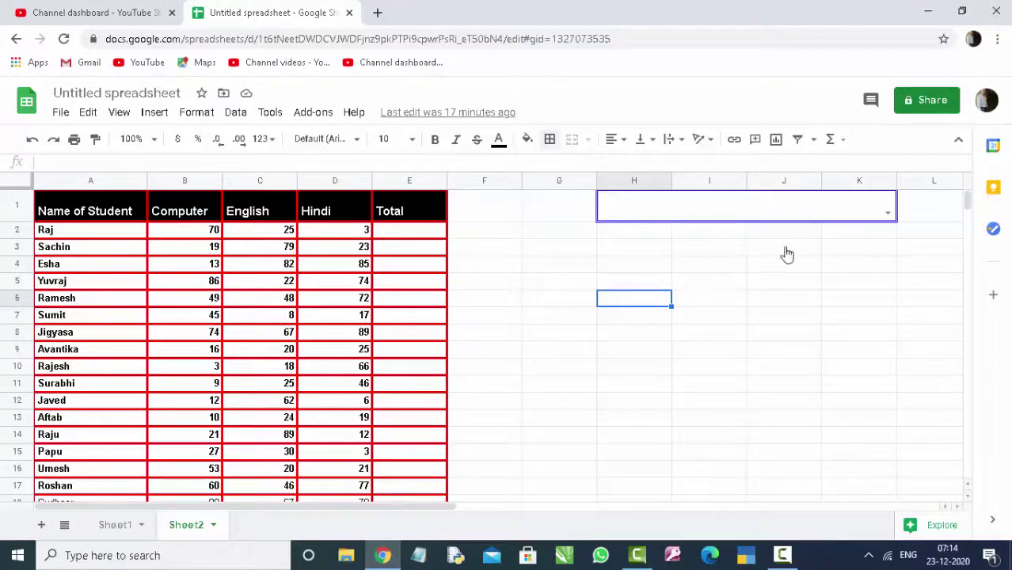
click(633, 264)
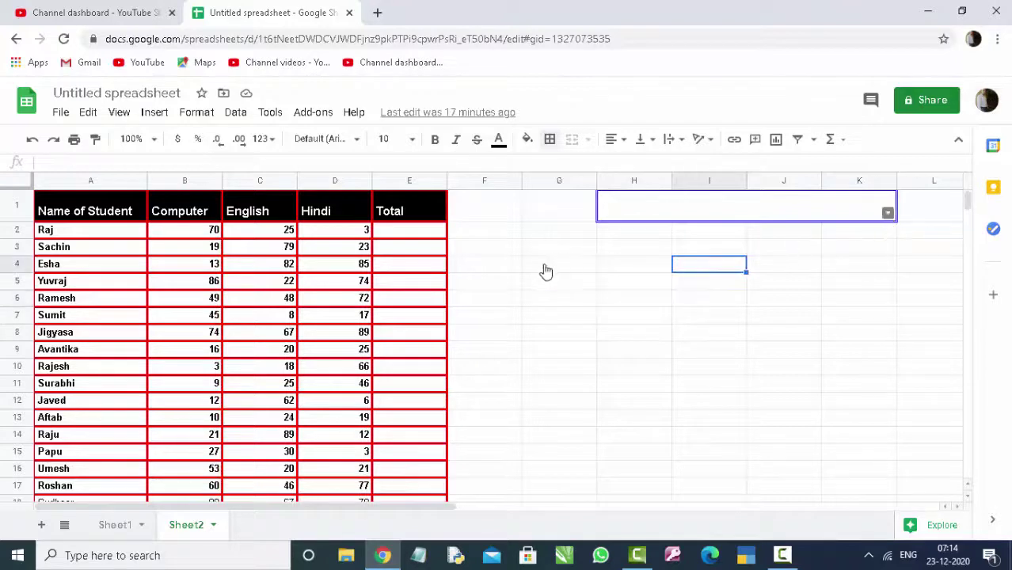
click(544, 264)
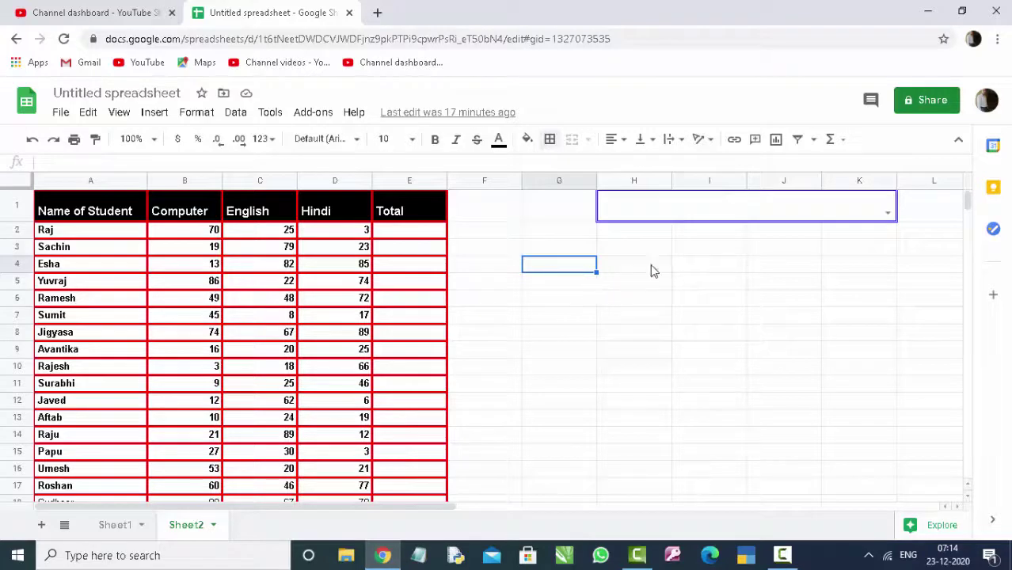
click(888, 214)
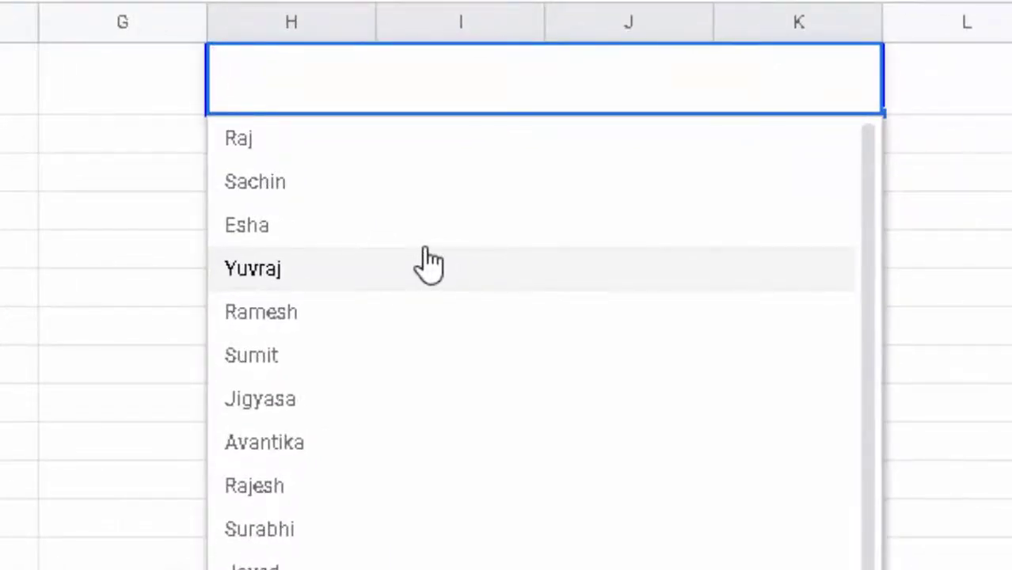
text(r)
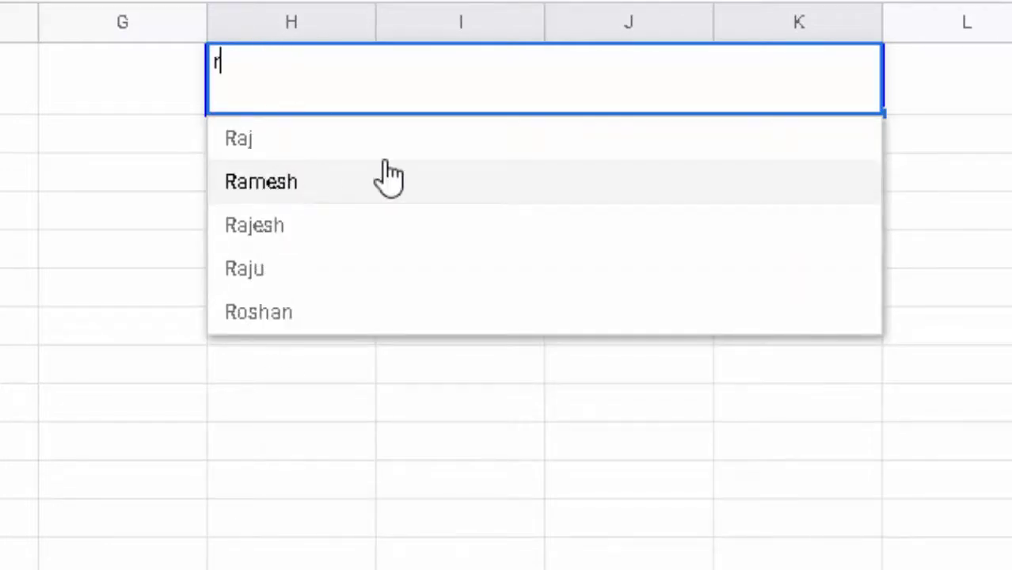
key(BackSpace)
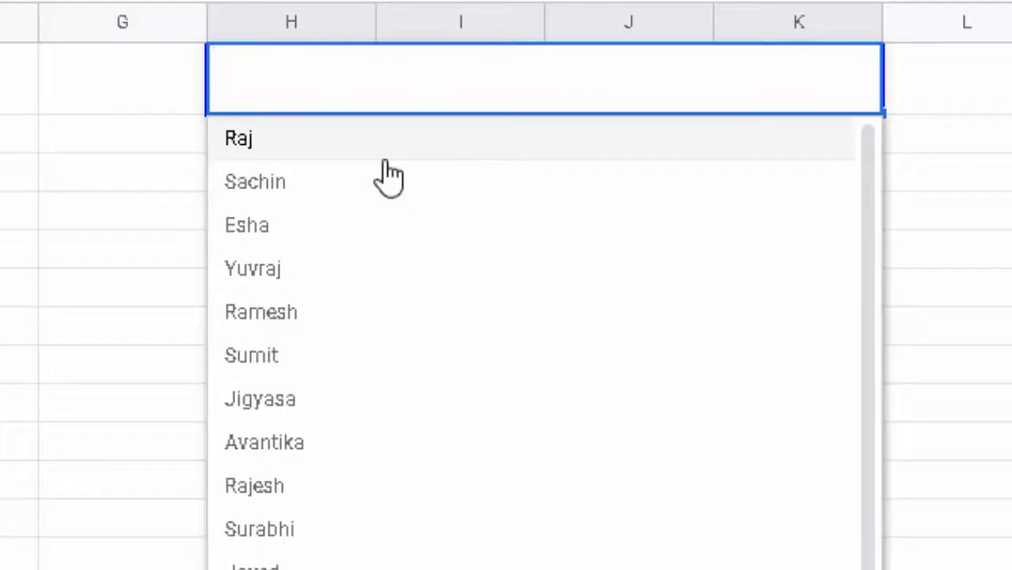
text(S)
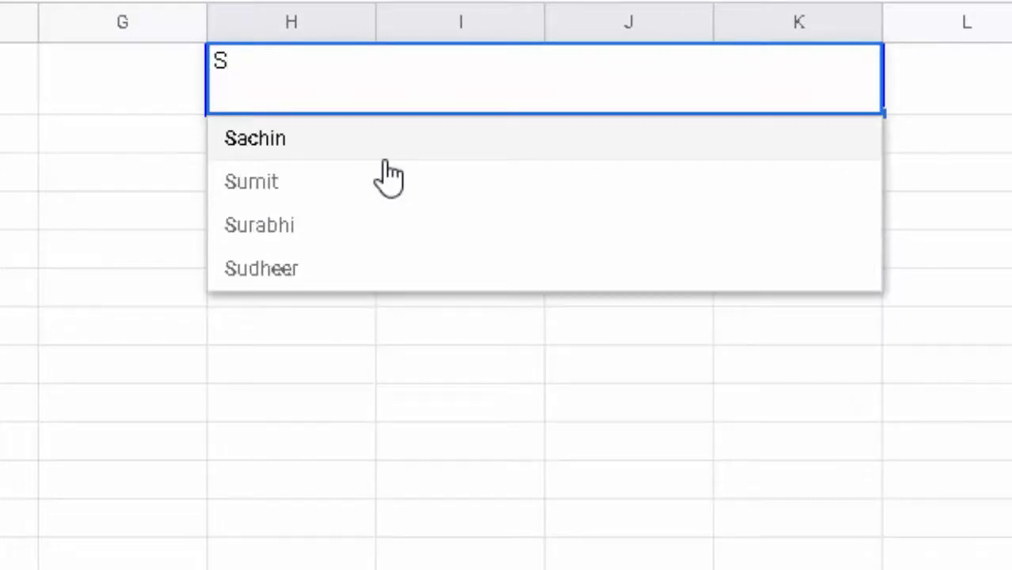
key(BackSpace)
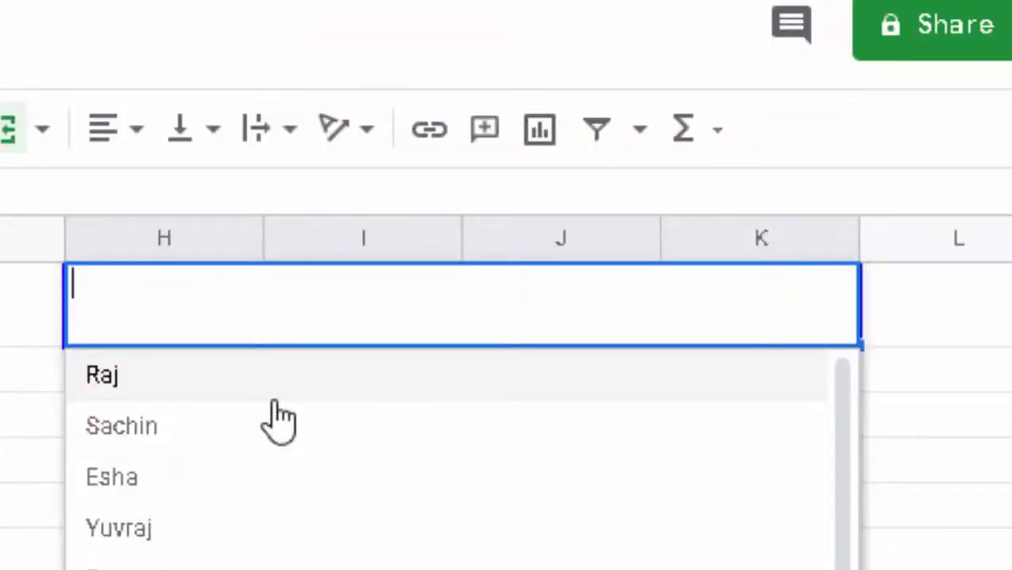
text(D)
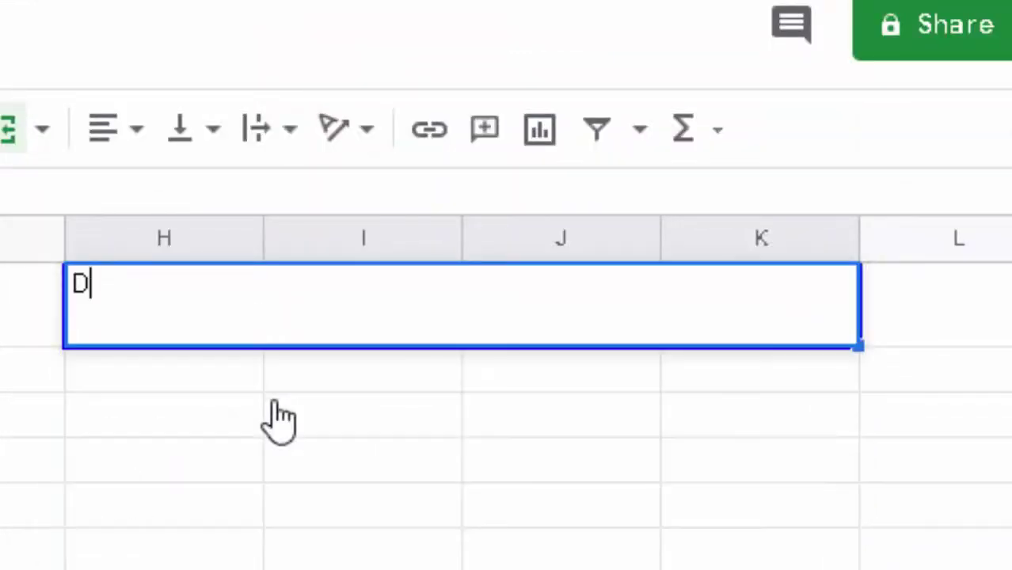
key(BackSpace)
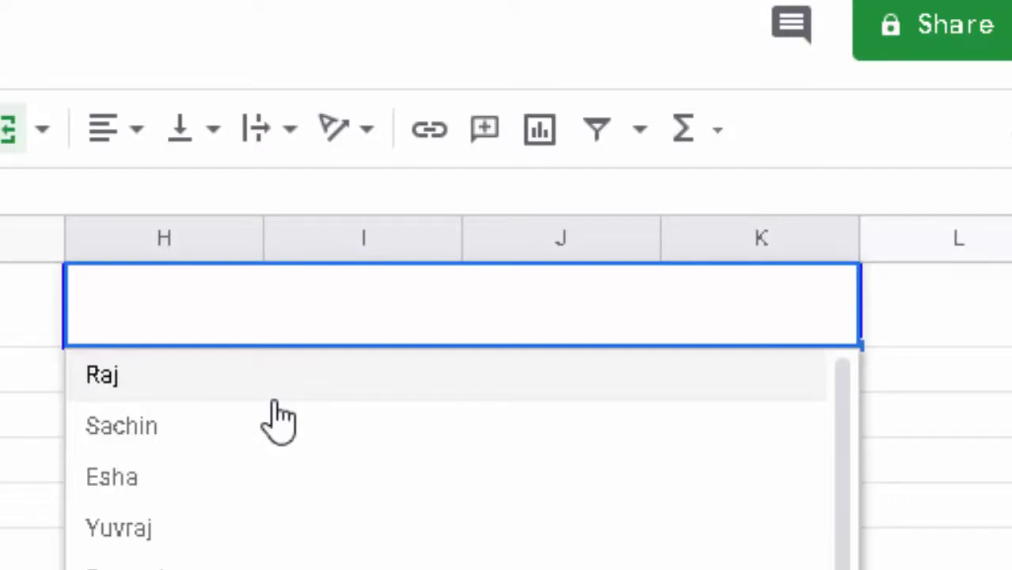
text(U)
key(BackSpace)
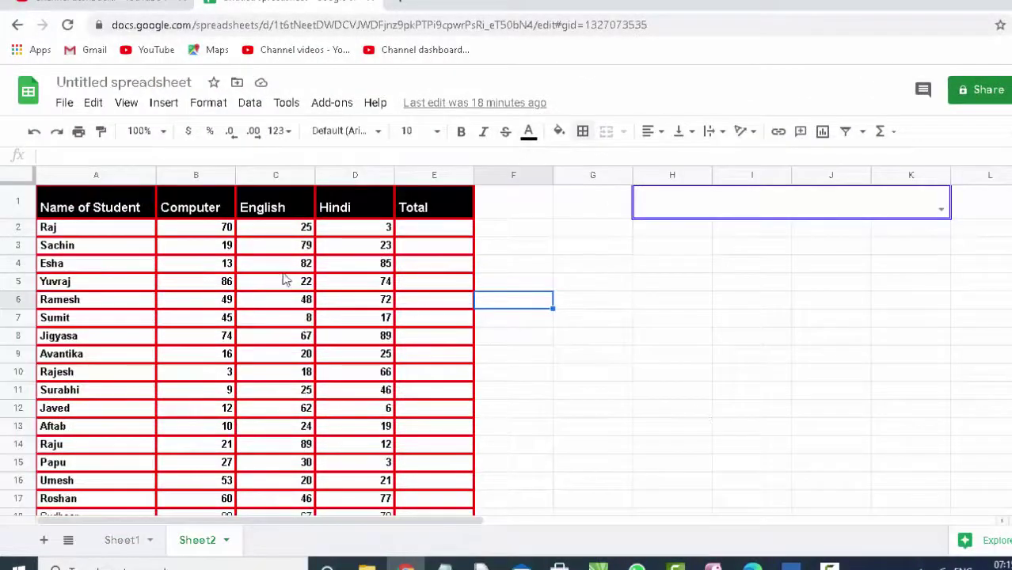
Step: Copy the student marks table A1:E18, through Sudheer's row
click(63, 200)
drag(63, 200, 418, 516)
key(ctrl+c)
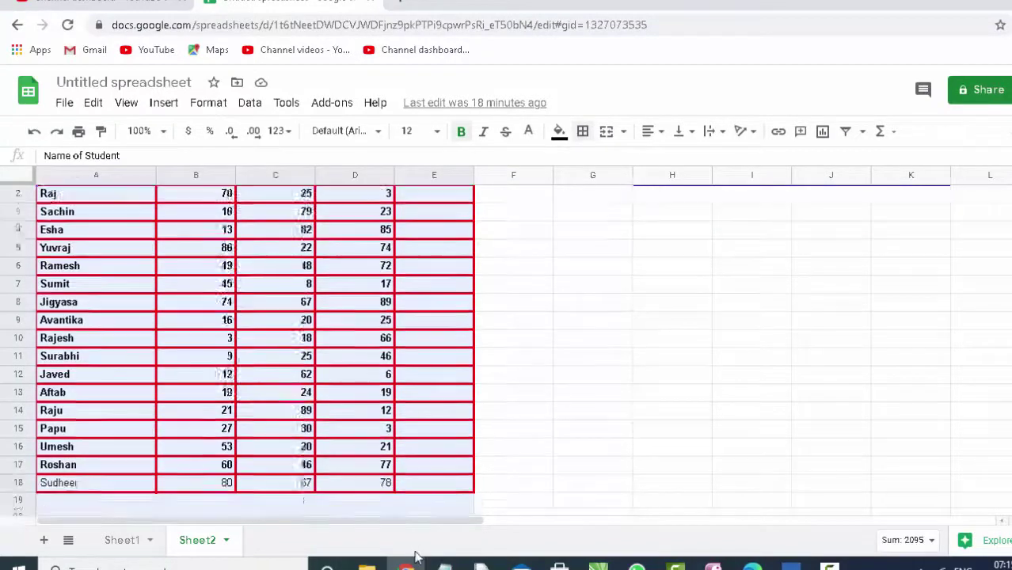
scroll(420, 483, down, 5)
drag(400, 257, 404, 269)
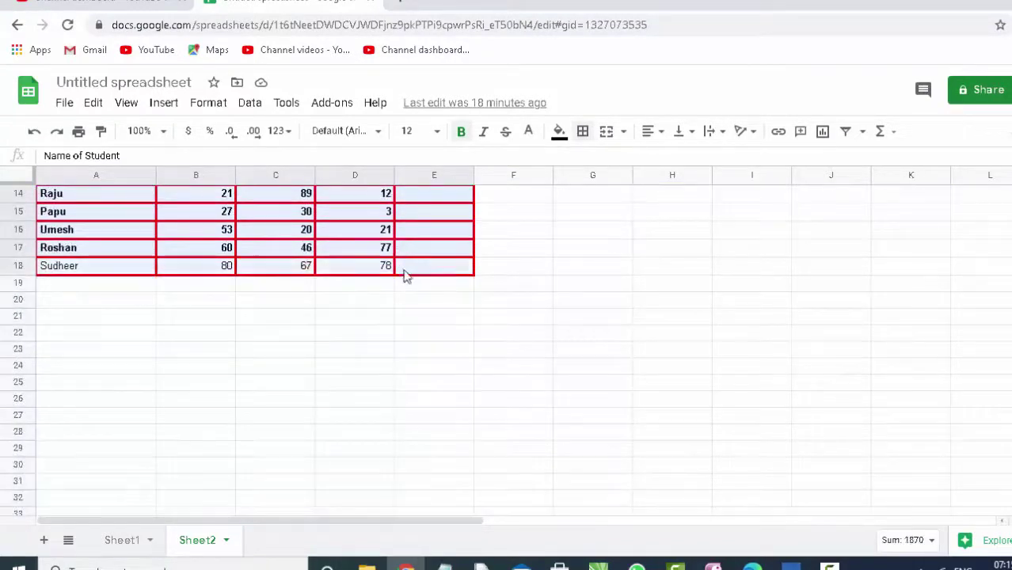
right_click(349, 212)
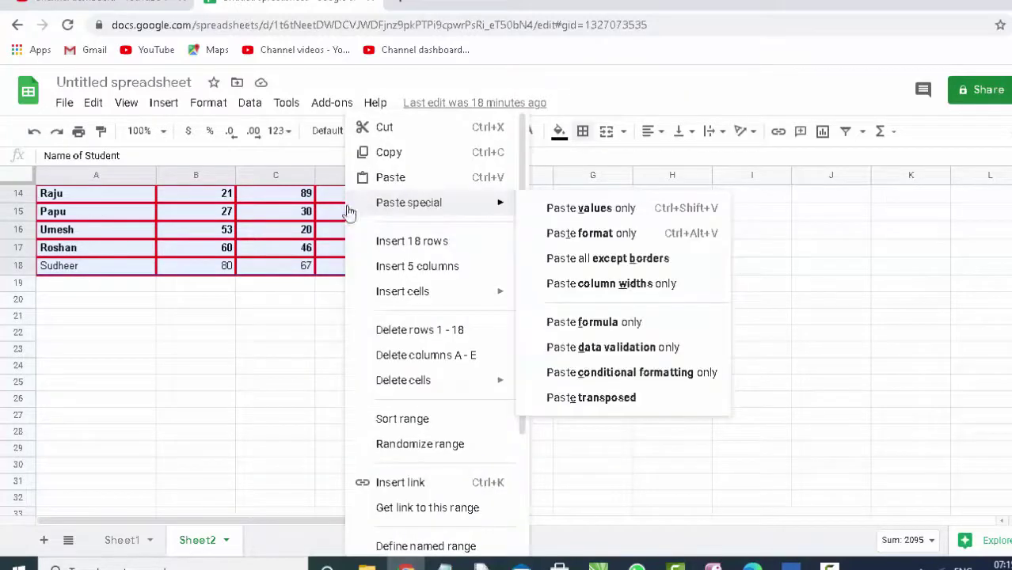
click(379, 155)
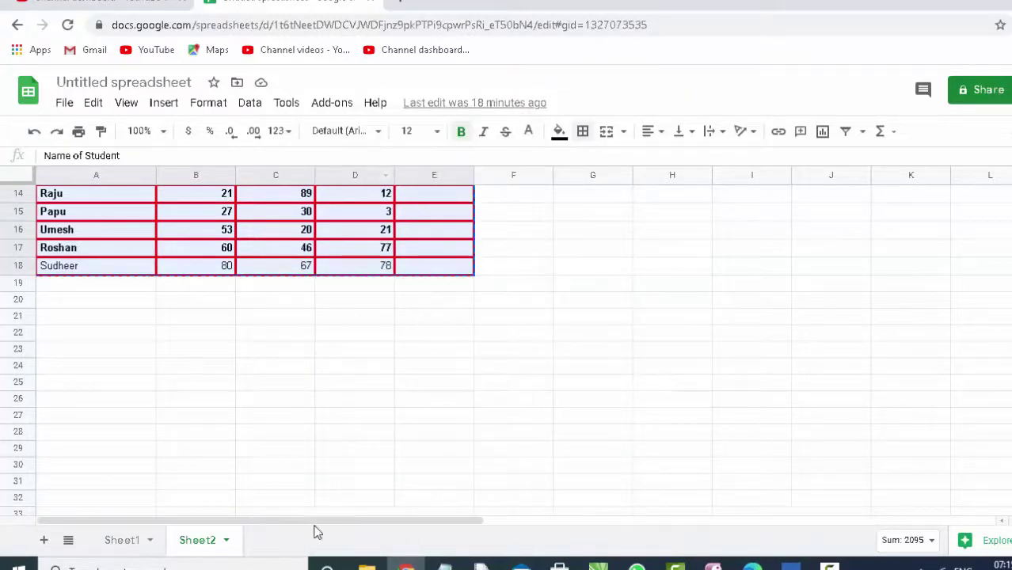
Step: Paste the copied table into A1 of a newly added Sheet3
click(45, 542)
key(ctrl+v)
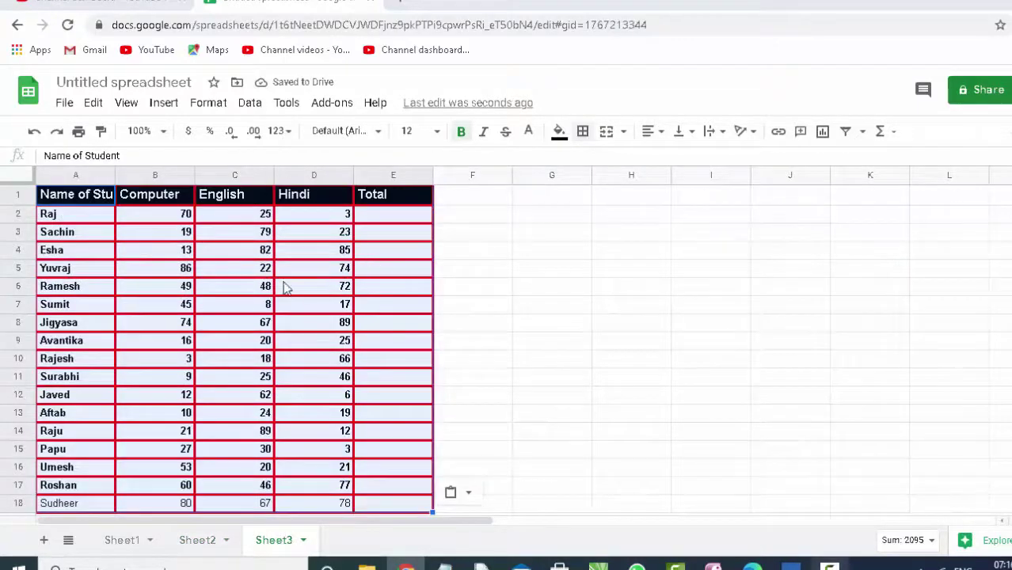
click(467, 293)
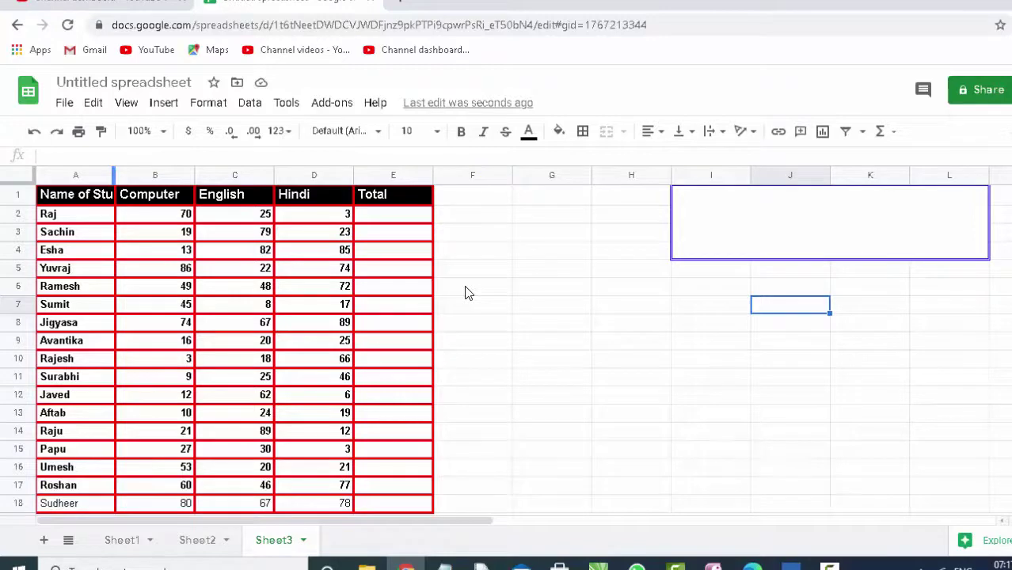
Step: Fit column A to the student names and leave the I1:L4 list-from-range field empty
double_click(115, 175)
text(a)
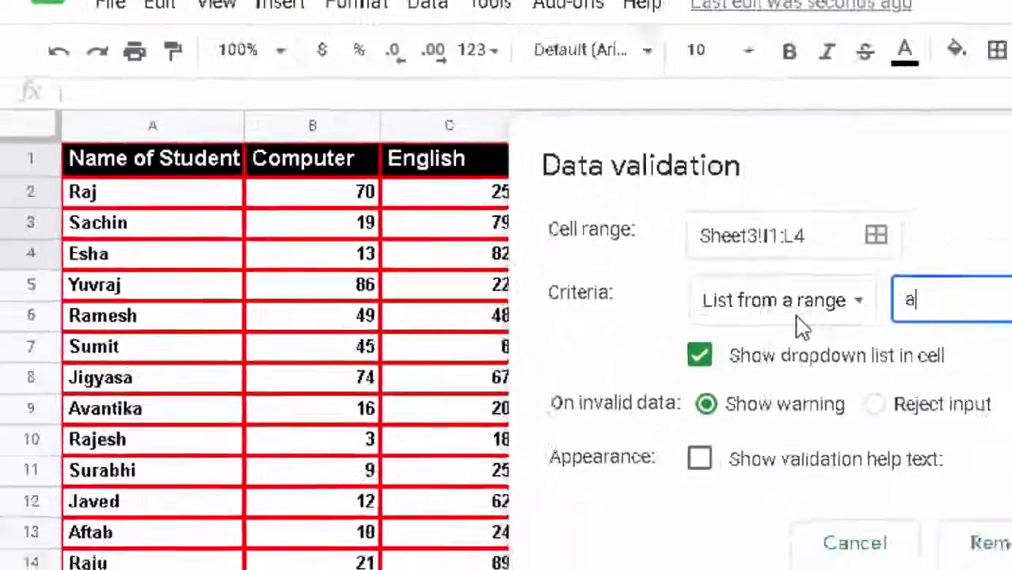
text(2)
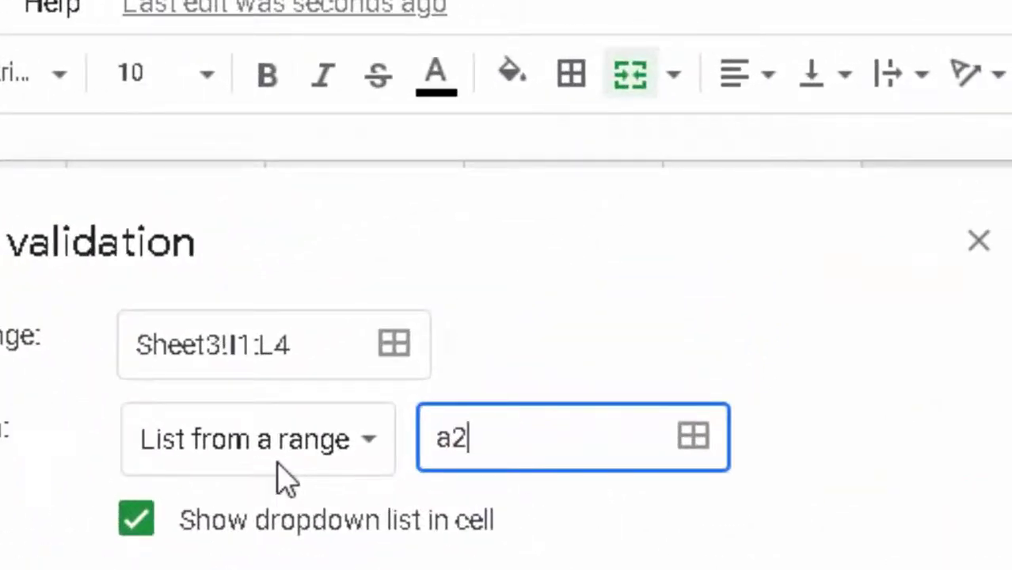
key(BackSpace)
key(BackSpace)
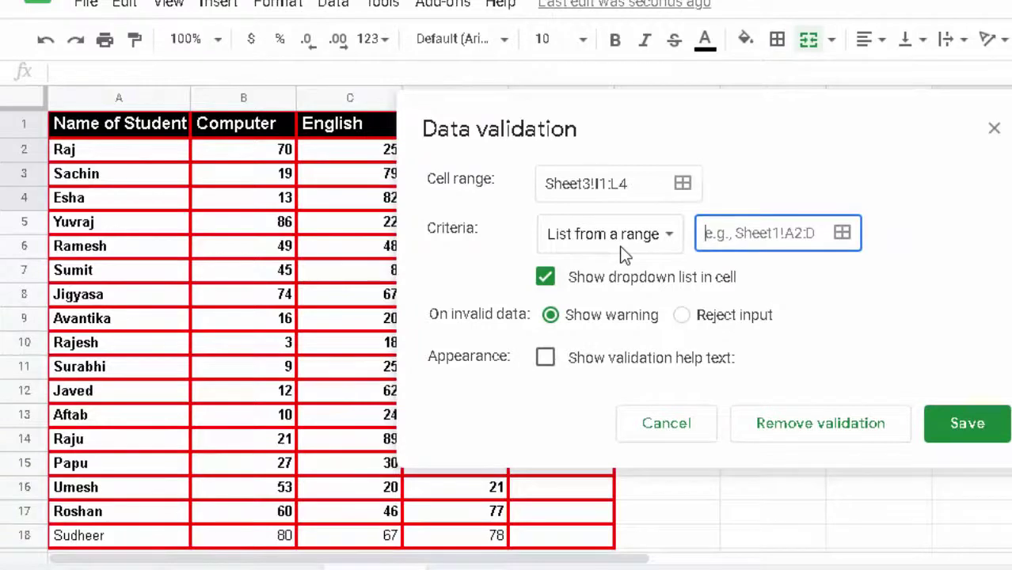
Step: Use A2:A18 as the I1:L4 name range, reject invalid input, and save the rule
key(shift+Down)
key(shift+Down)
key(shift+Down)
key(shift+Down)
key(shift+Down)
key(shift+Down)
key(shift+Down)
key(shift+Down)
key(shift+Down)
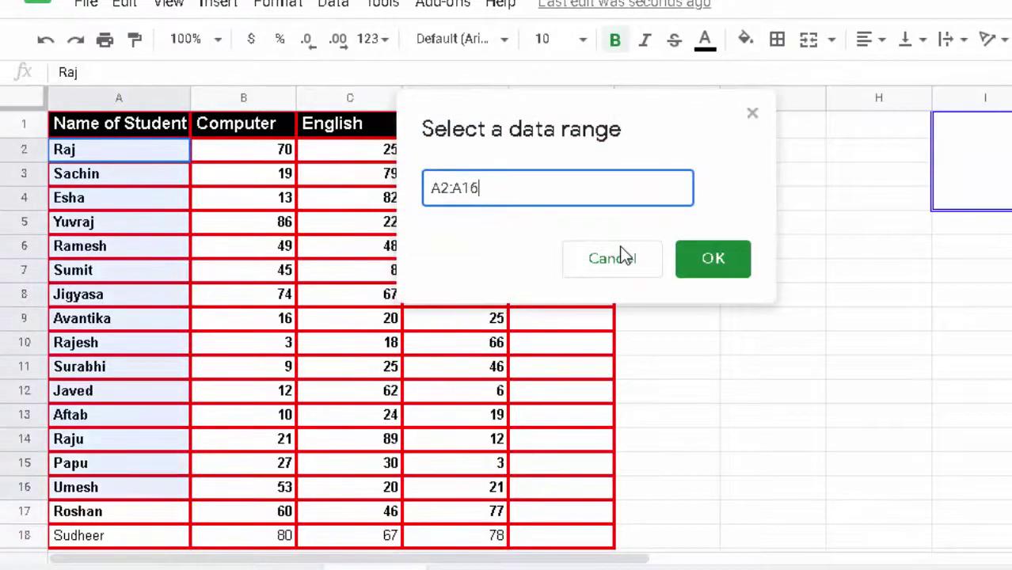
key(shift+Down)
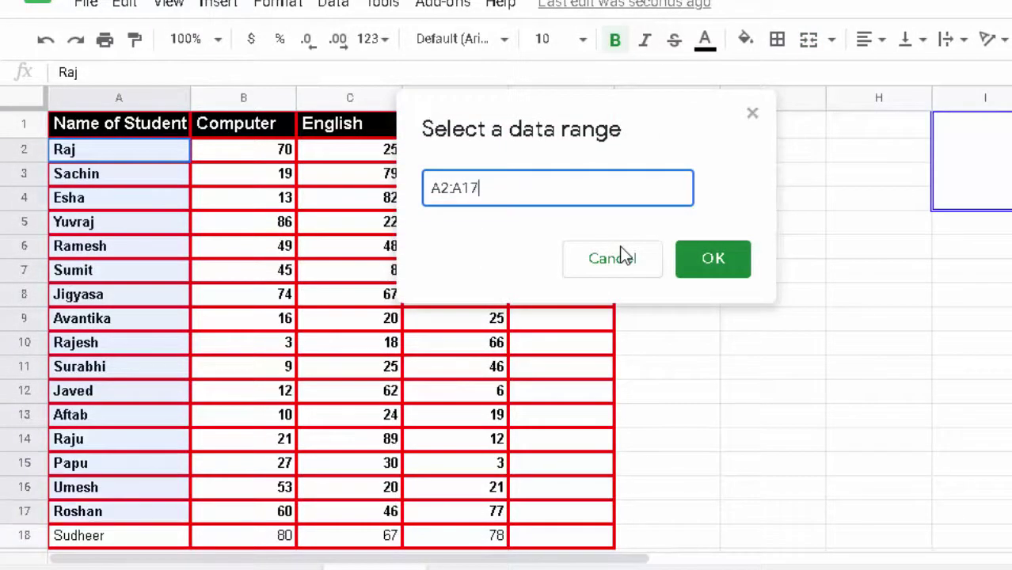
key(shift+Down)
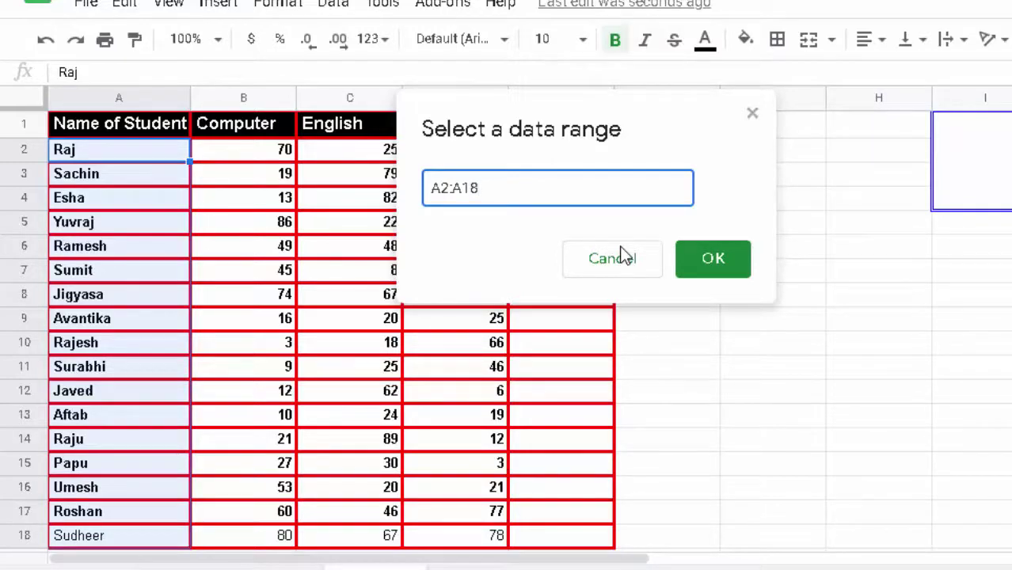
click(623, 255)
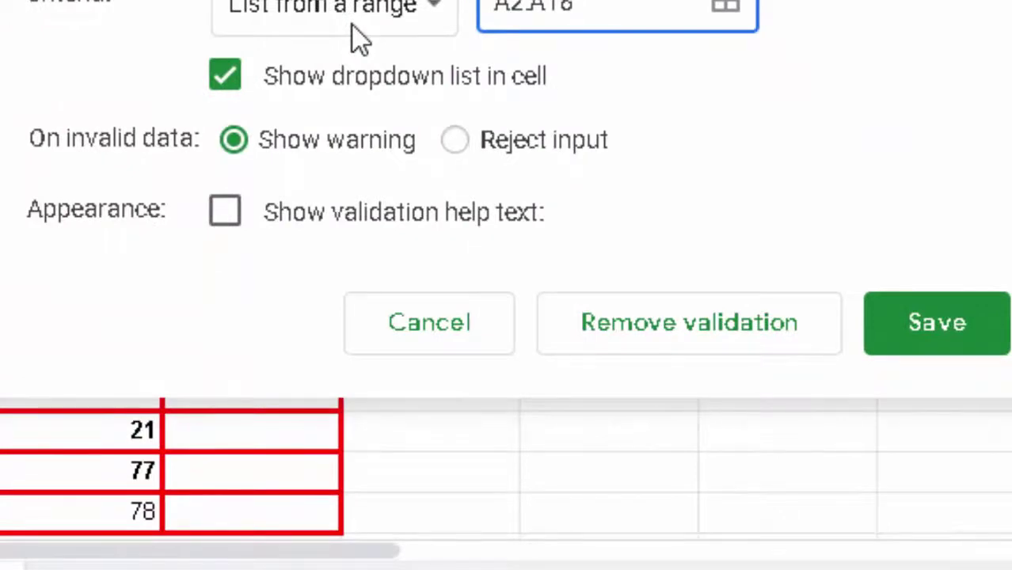
key(Right)
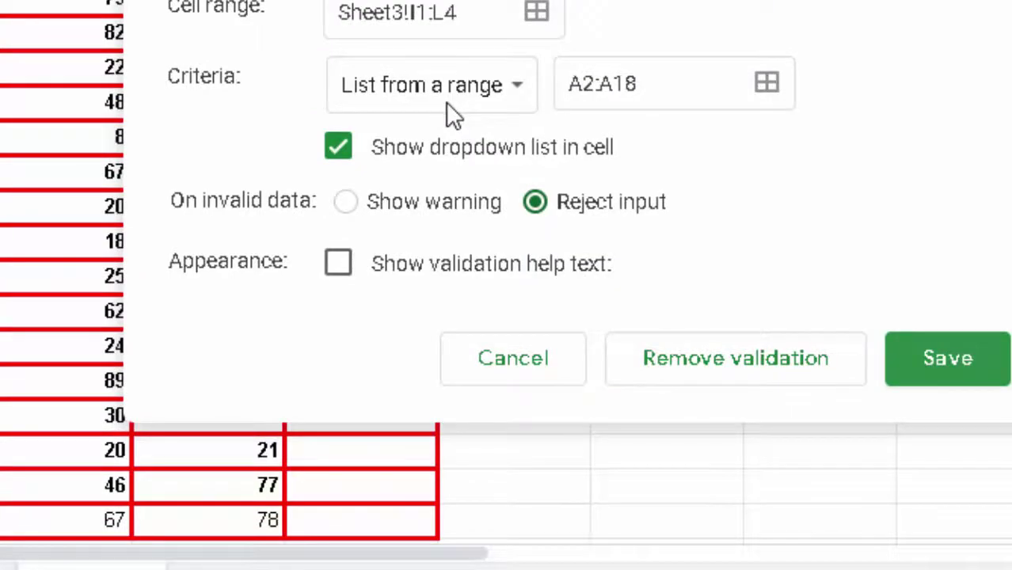
key(Return)
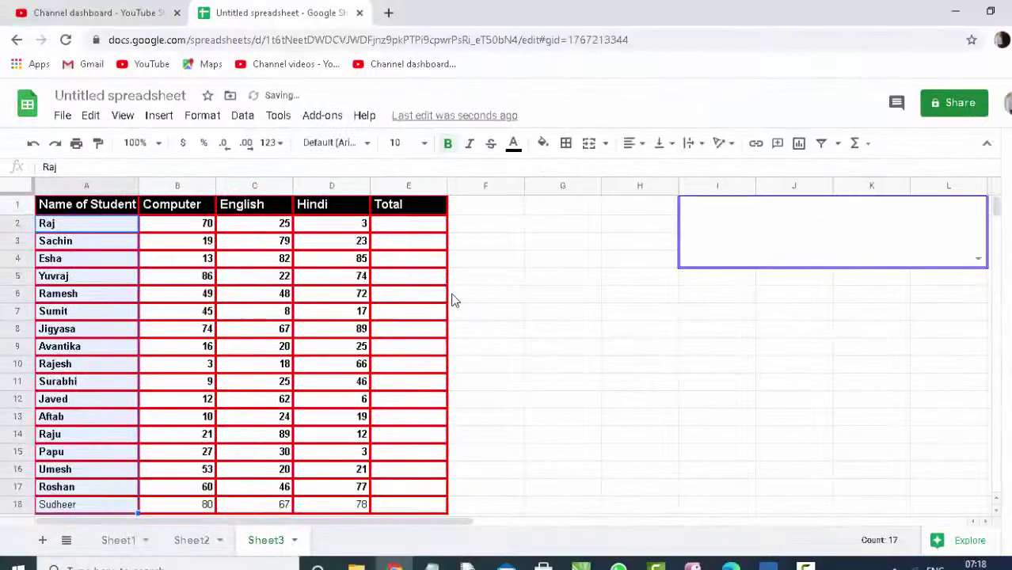
Step: Widen column A slightly and test I1's suggestions with R, A and U, leaving it empty
click(640, 346)
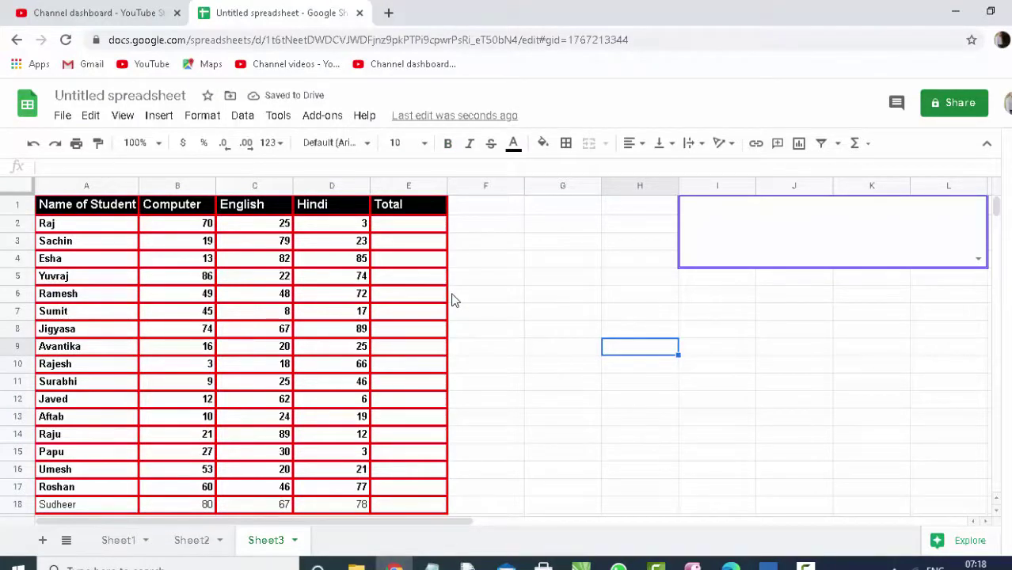
drag(138, 186, 150, 185)
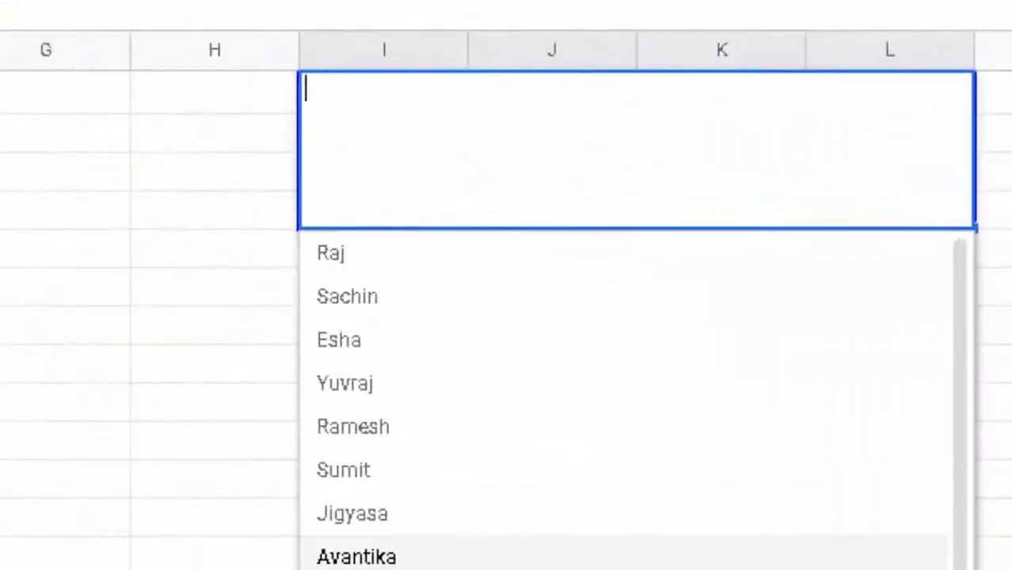
text(R)
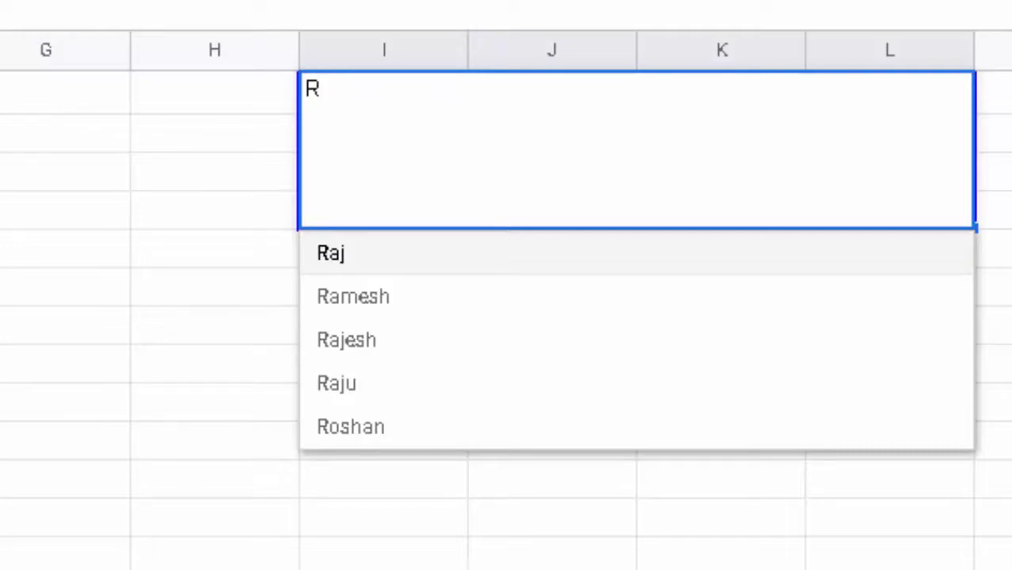
key(BackSpace)
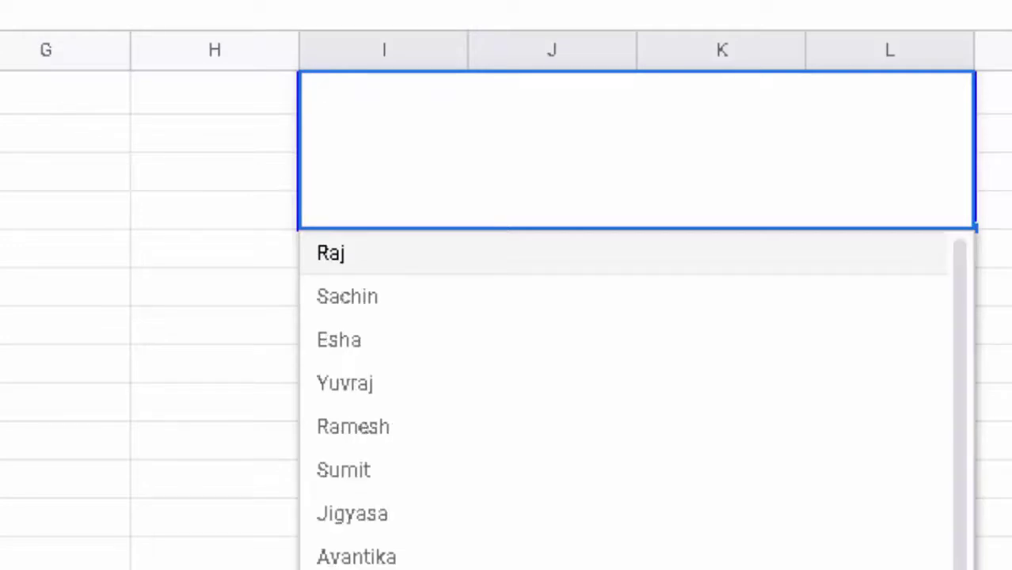
text(A)
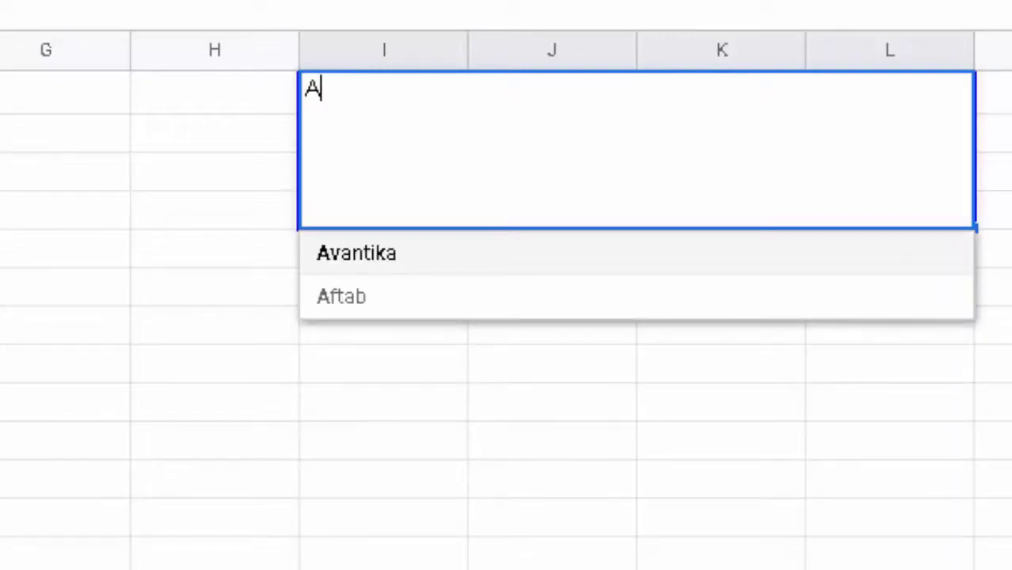
key(BackSpace)
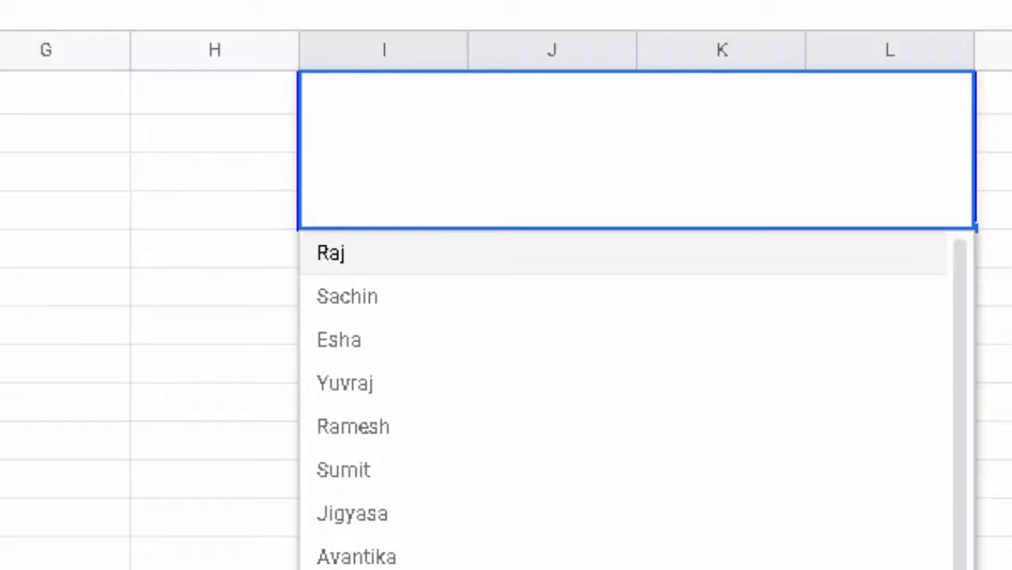
text(U)
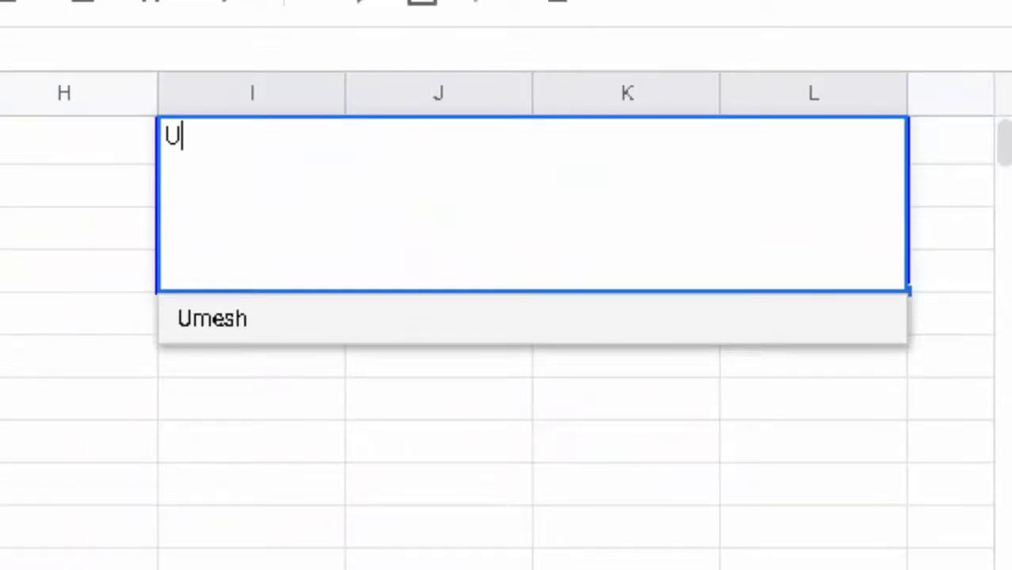
key(BackSpace)
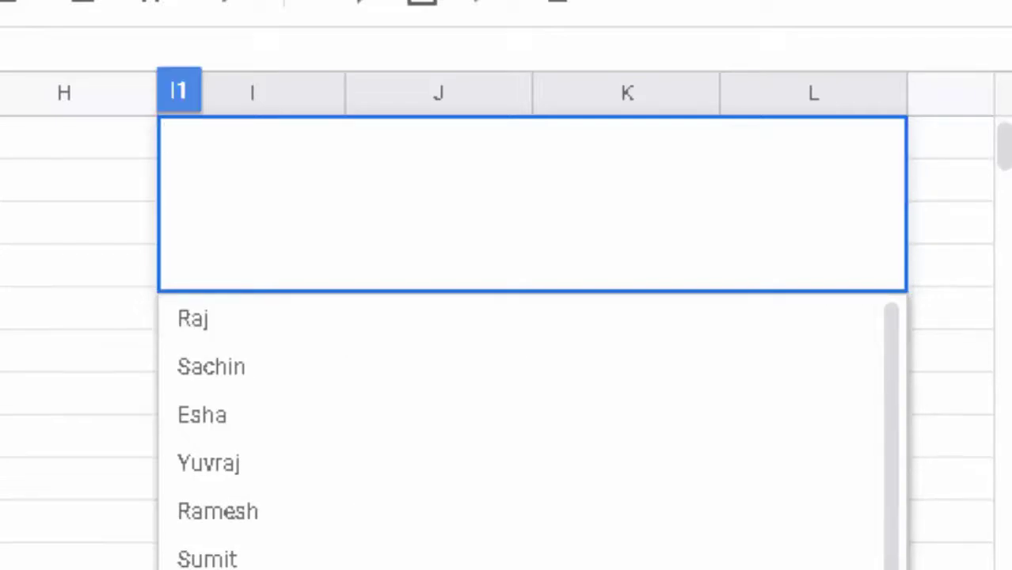
key(Escape)
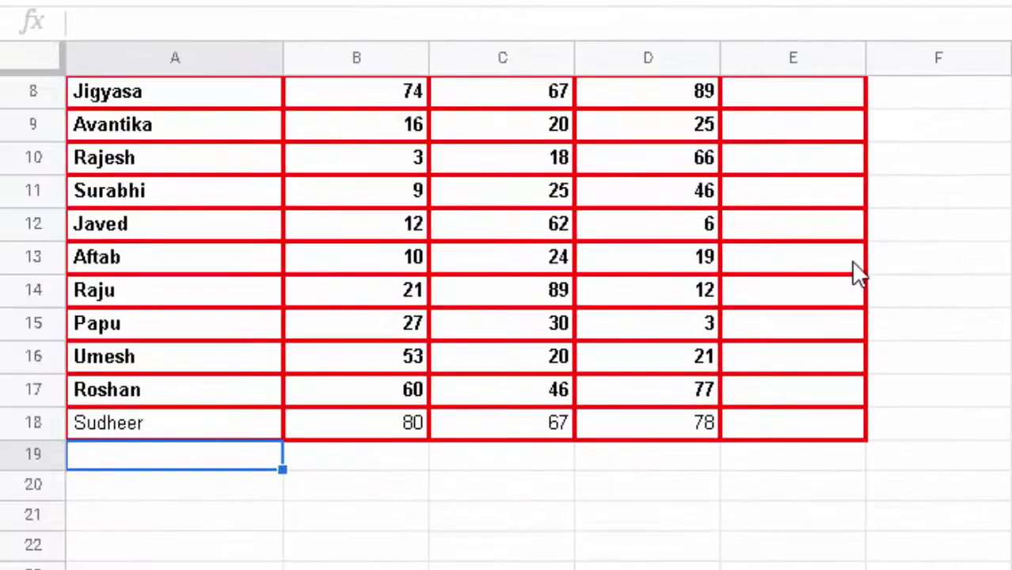
Step: Enter Zaheer with marks 45, 78, 67 in row 19
text(Zah)
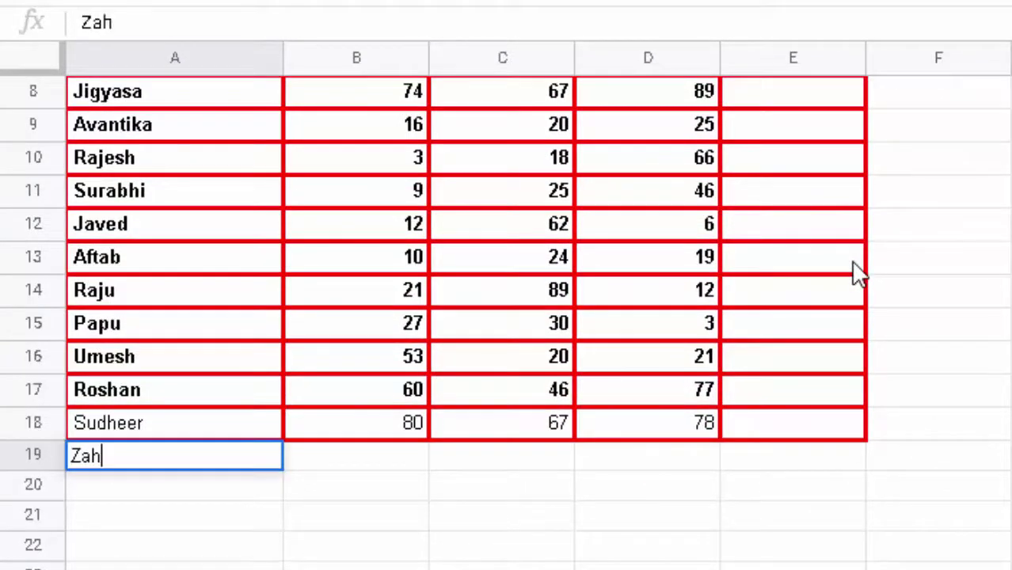
text(eer)
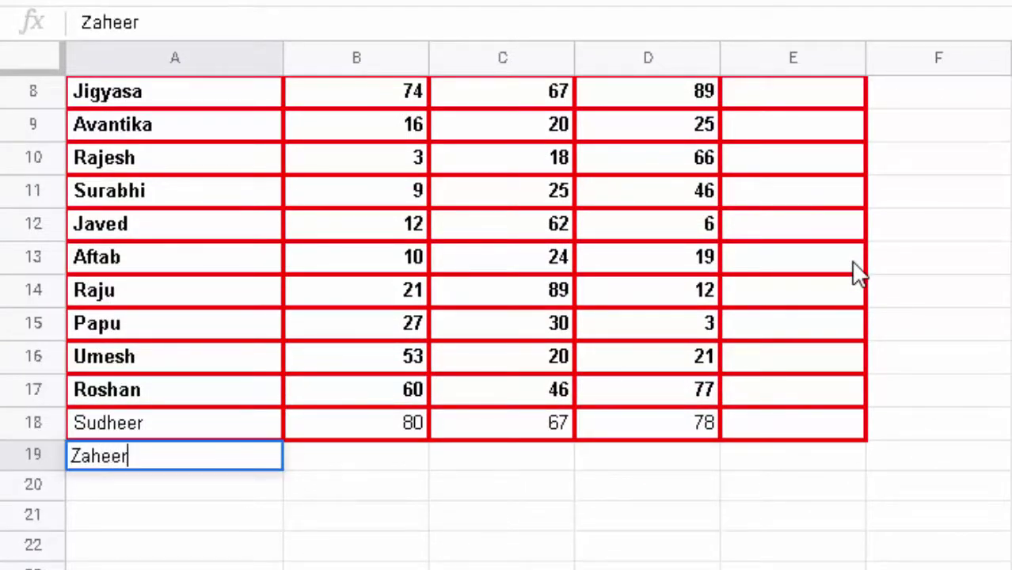
key(Tab)
text(4)
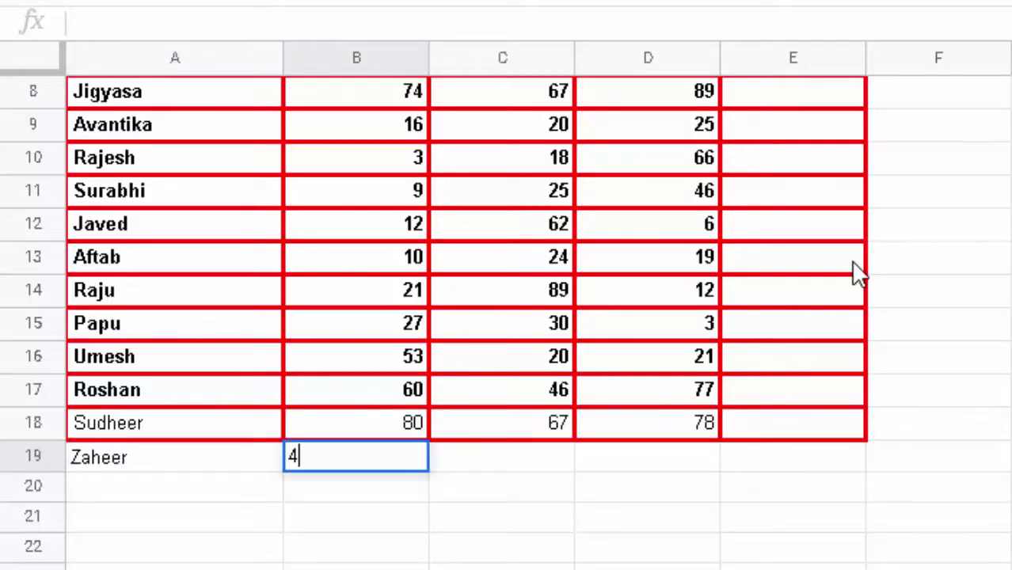
text(5)
key(Tab)
text(78)
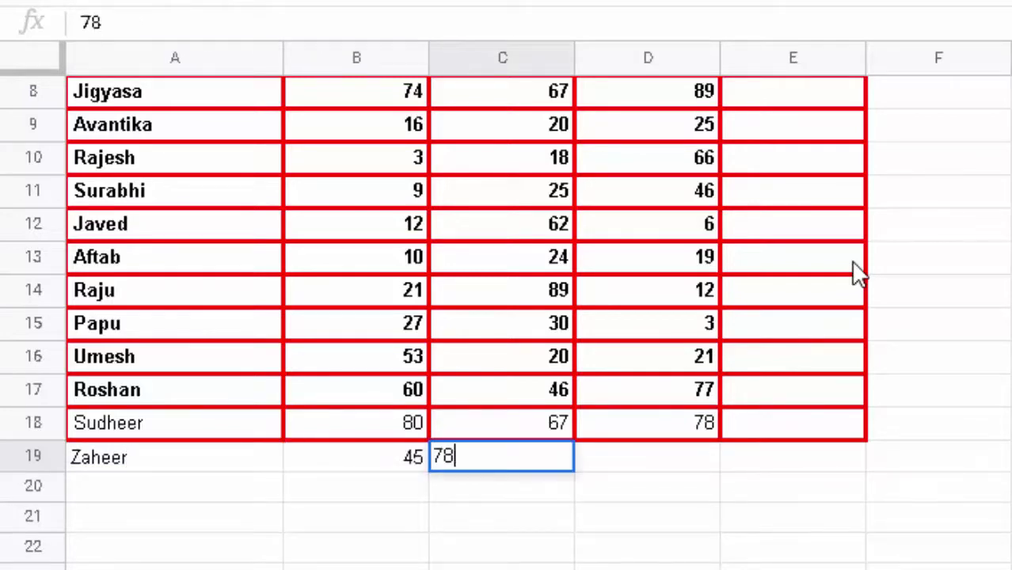
key(Tab)
text(67)
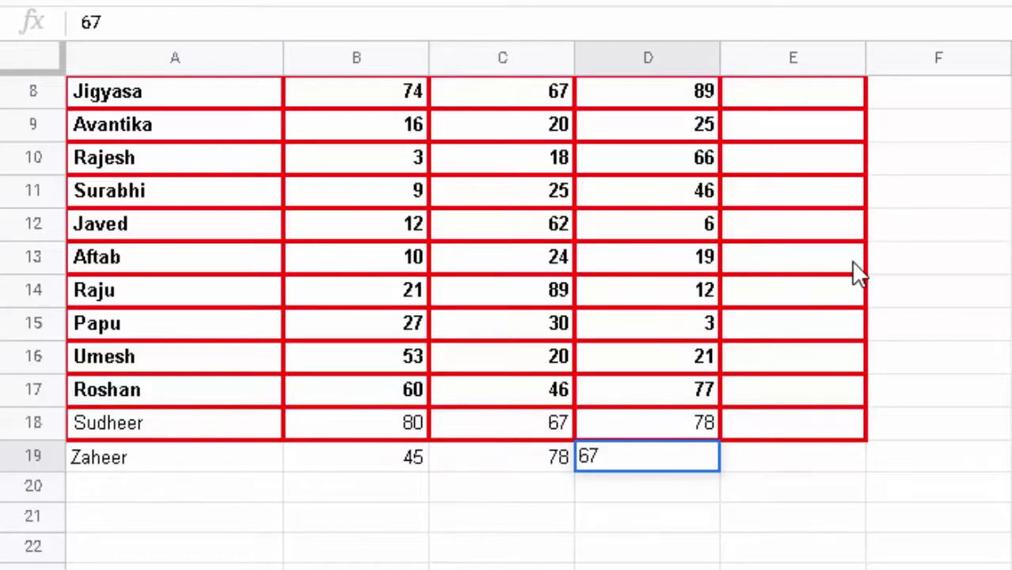
key(Tab)
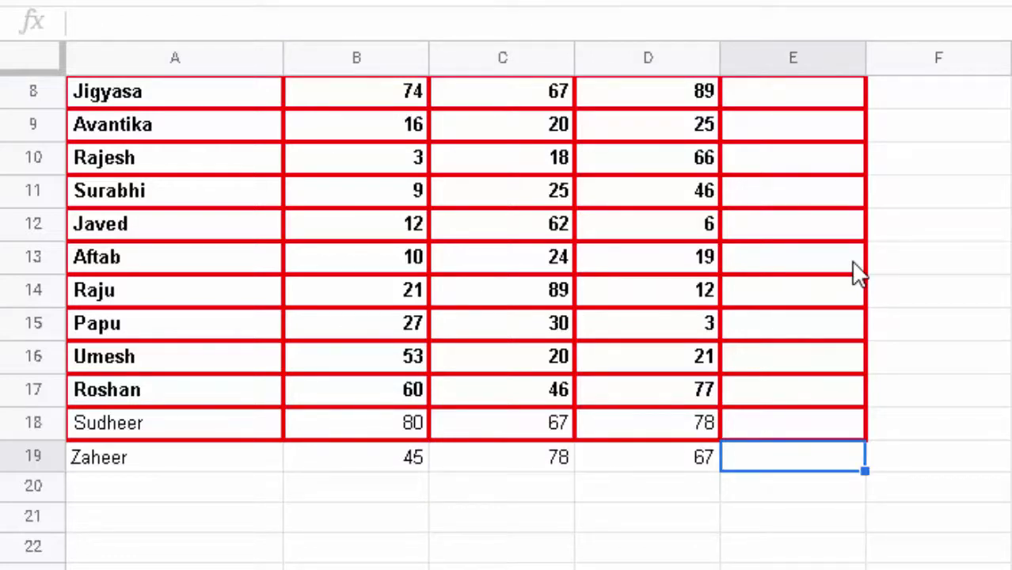
key(Return)
Step: Enter Bablu with marks 78, 34, 56 in row 20
text(Bab)
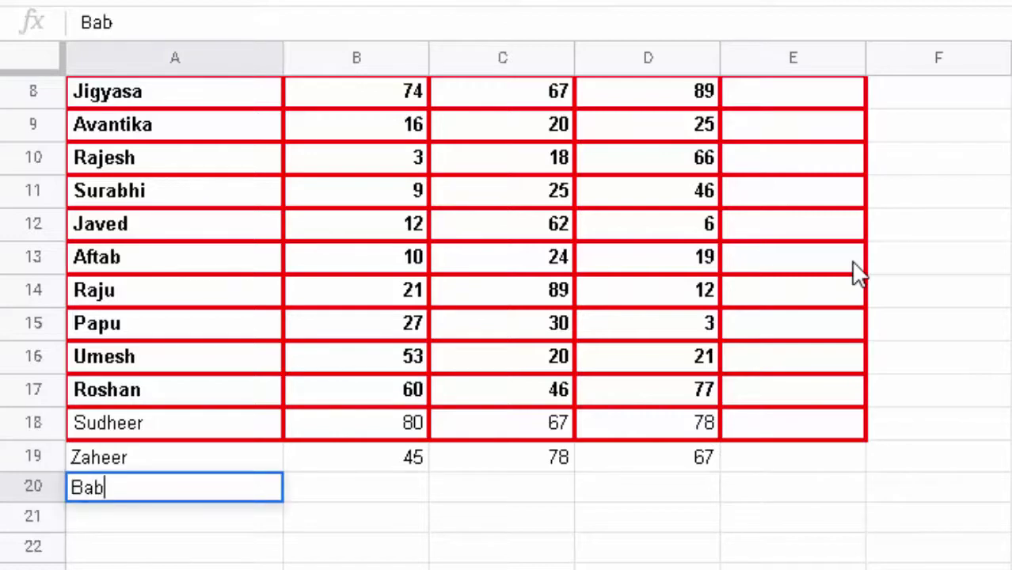
text(lu)
key(Tab)
text(7)
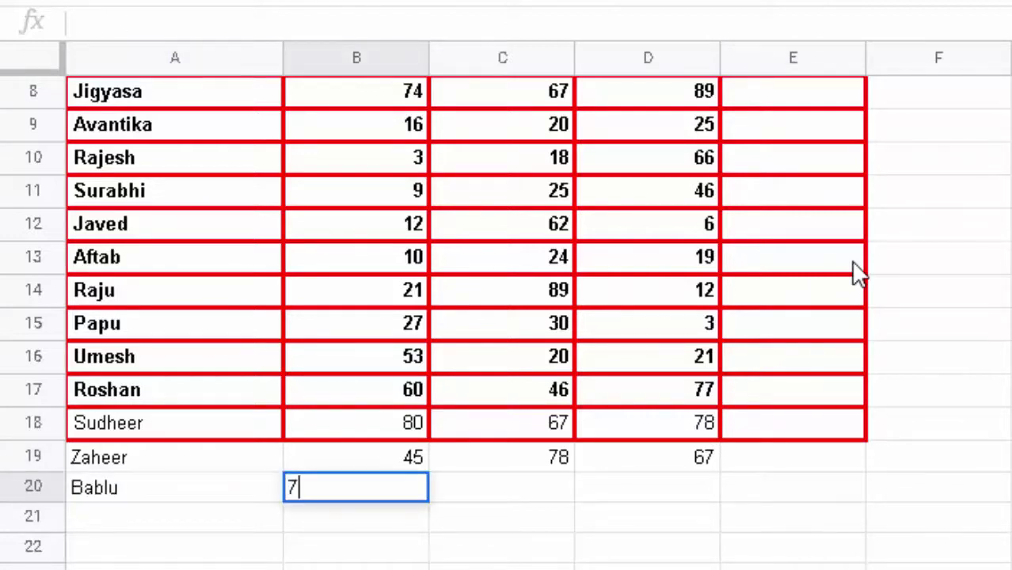
text(8)
key(Tab)
text(34)
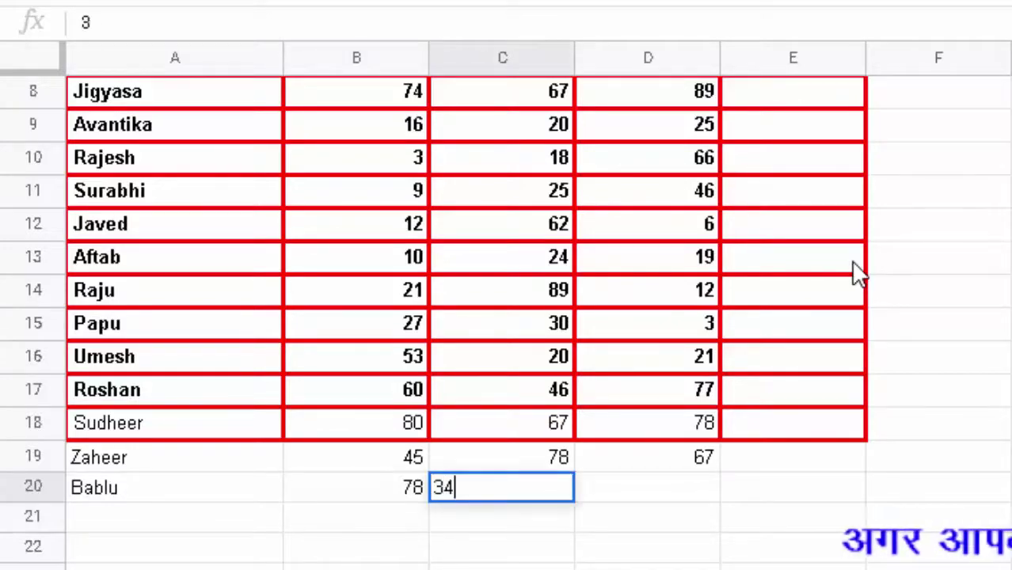
key(Tab)
text(56)
key(Tab)
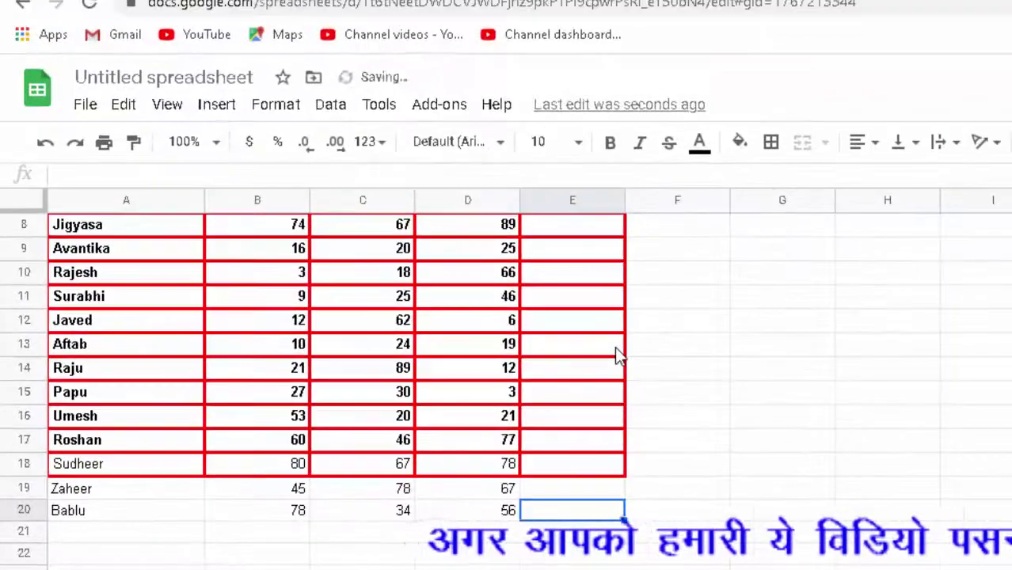
Step: Select the new rows A19:E20 and put borders on every cell
key(Up)
key(Home)
key(shift+Down)
key(shift+Right)
key(shift+Right)
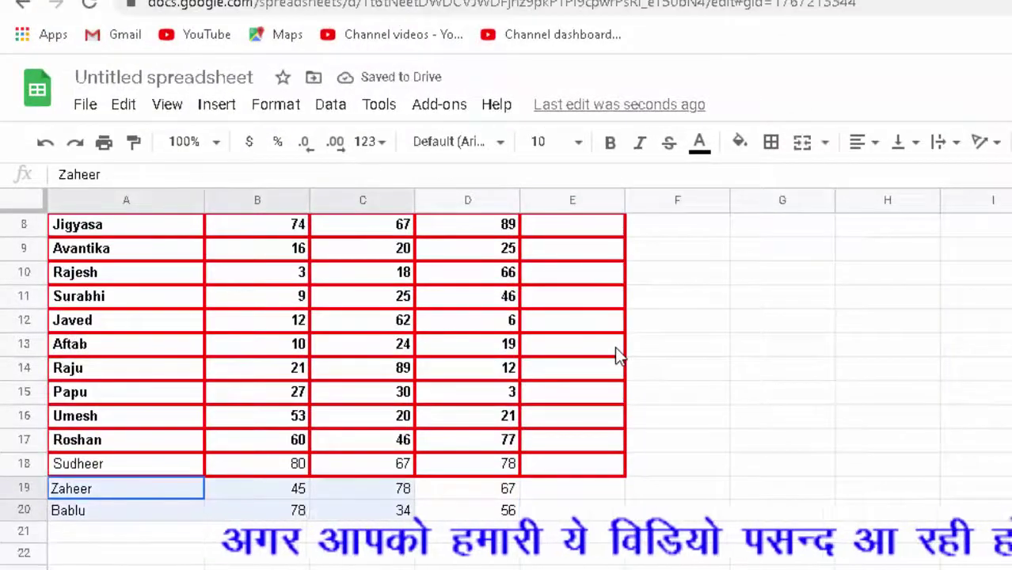
key(shift+Right)
key(shift+Right)
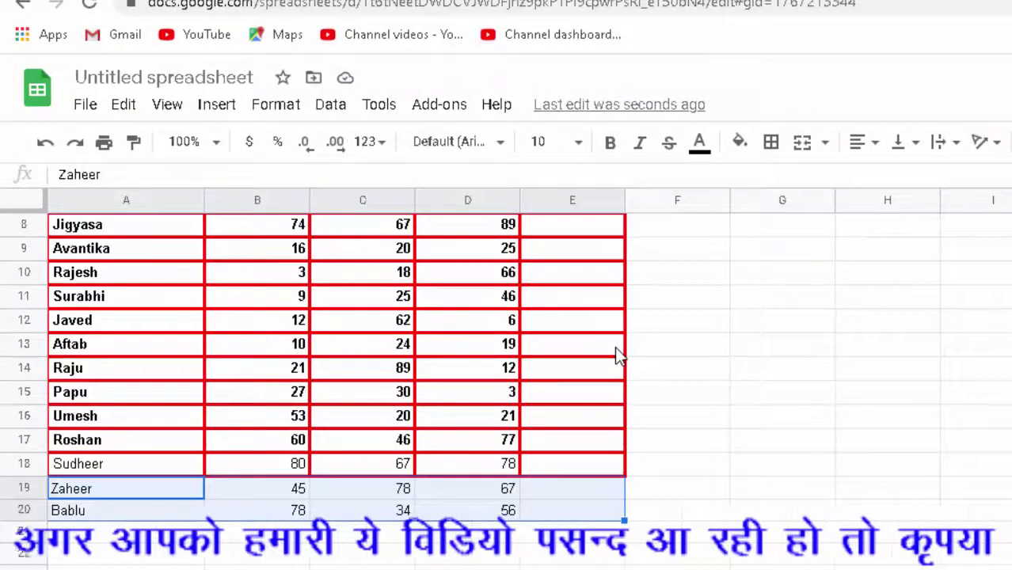
key(alt+shift+7)
key(Down)
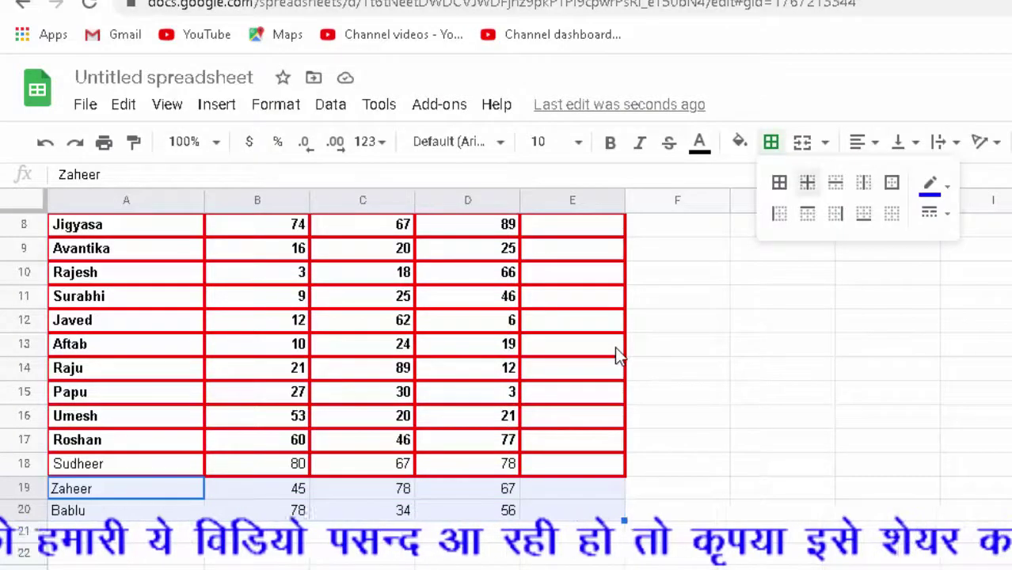
key(Left)
key(Return)
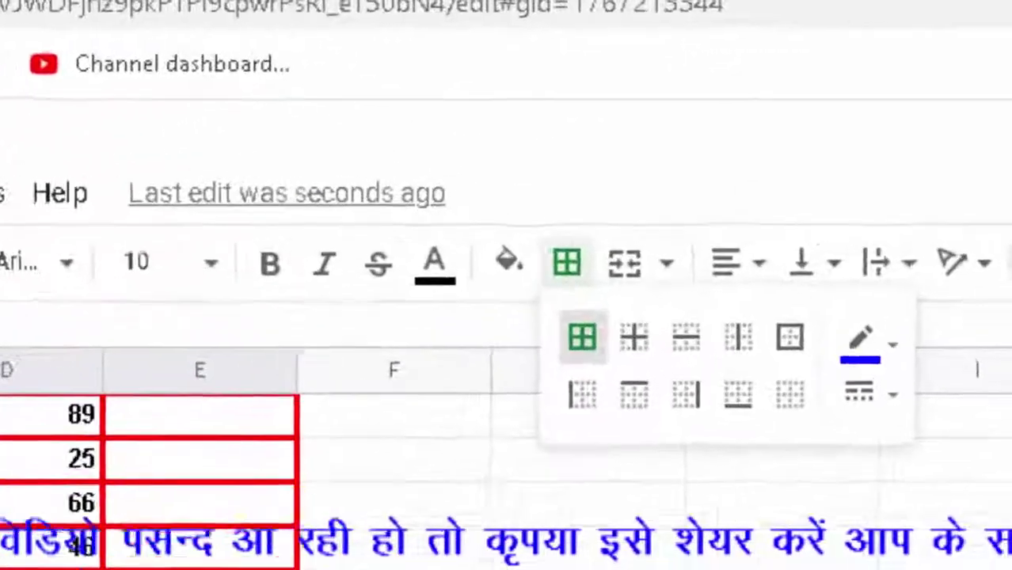
Step: Make the new border colour red
key(Right)
key(Right)
key(Right)
key(Return)
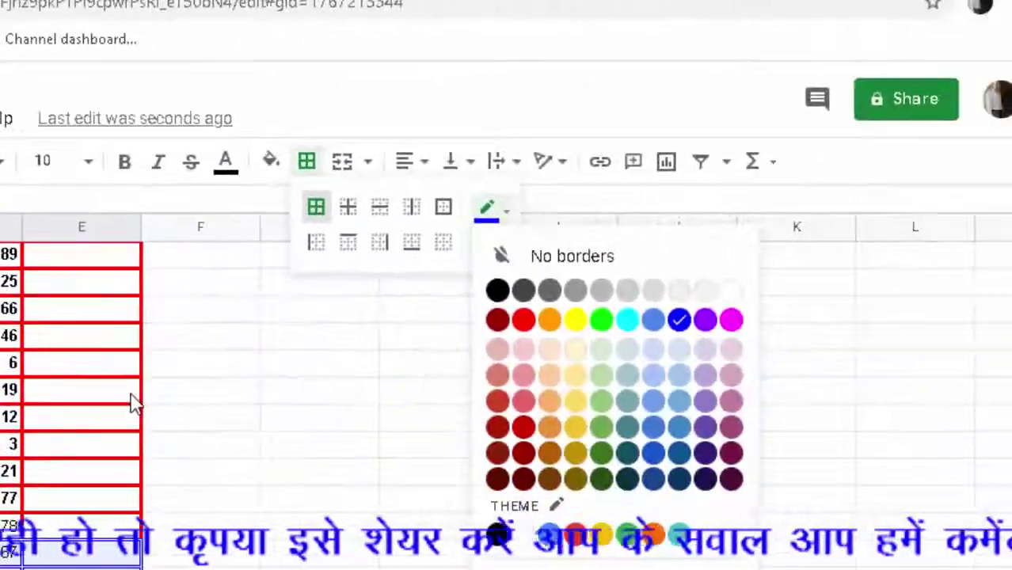
key(Down)
key(Down)
key(Right)
key(Return)
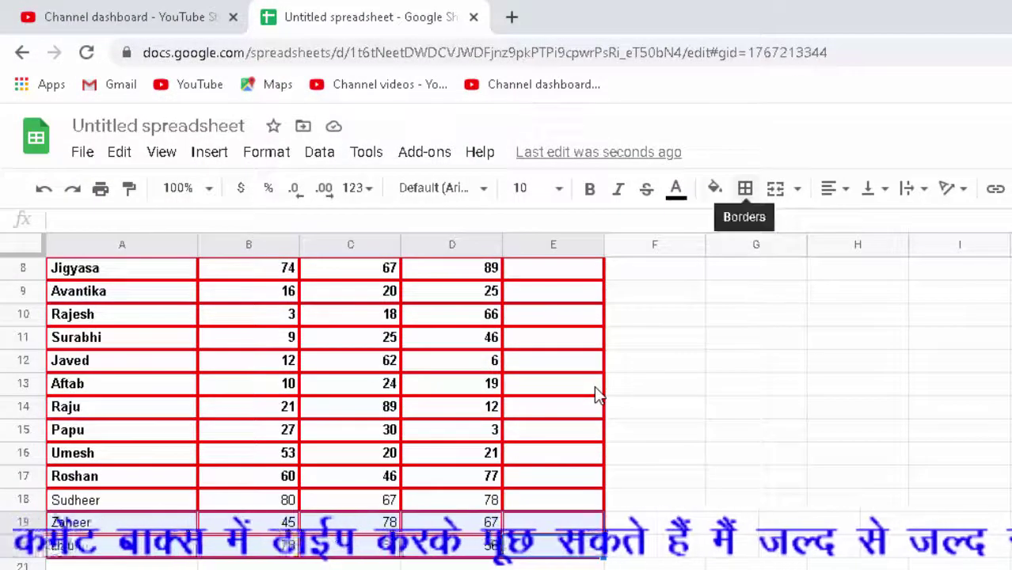
Step: Choose a thicker line style and apply red borders to every cell of the table
click(745, 188)
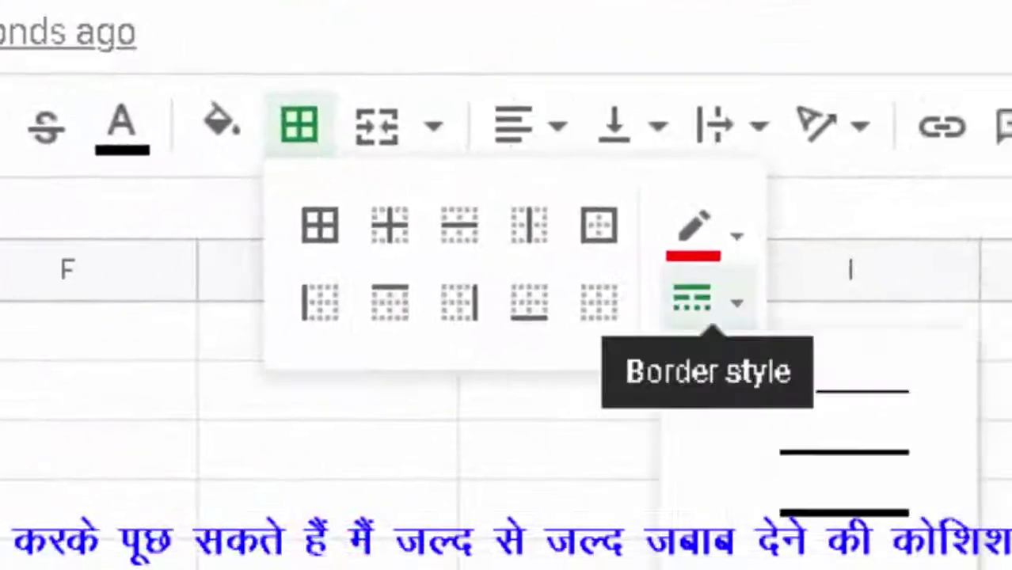
click(782, 293)
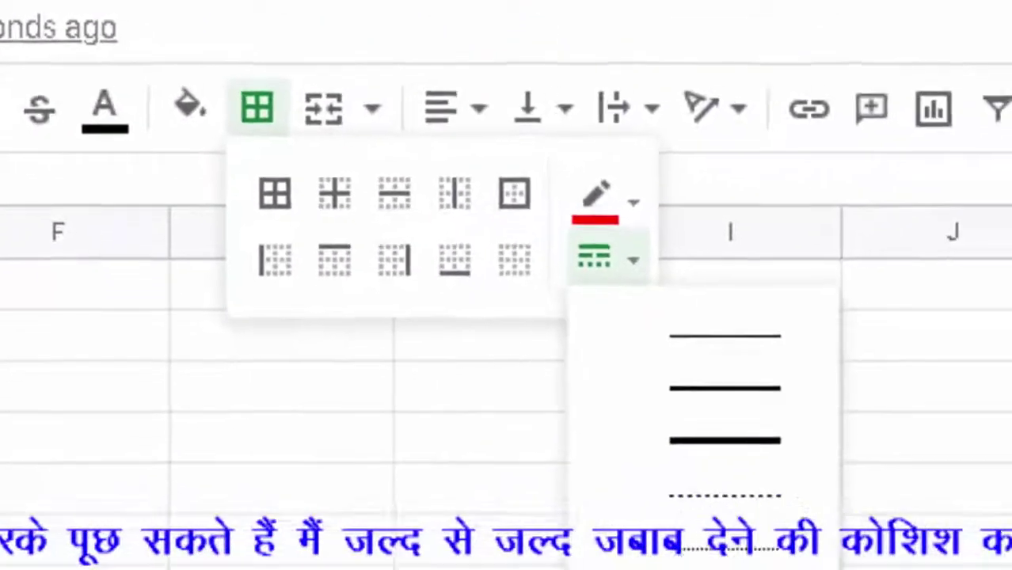
click(892, 453)
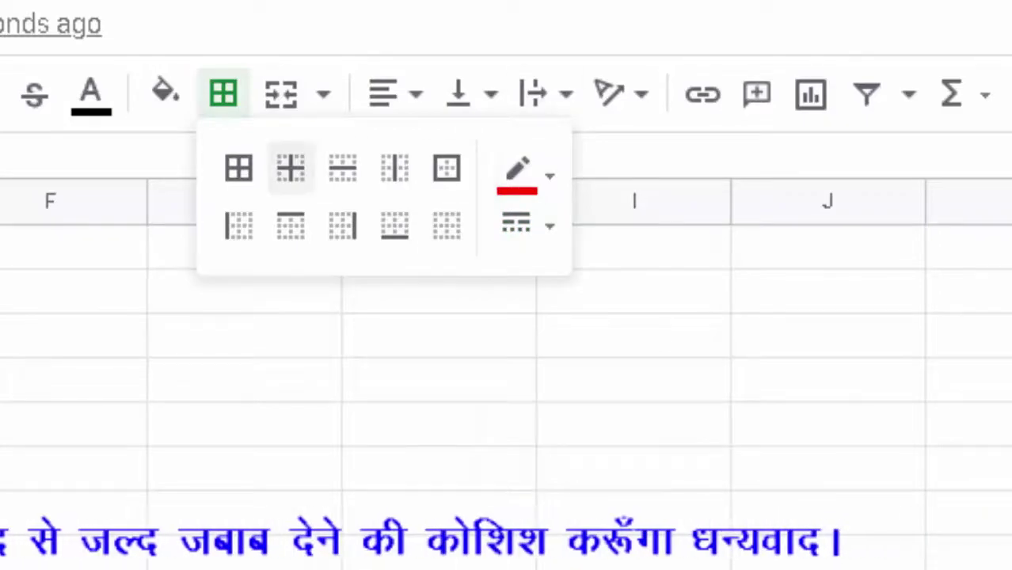
click(238, 168)
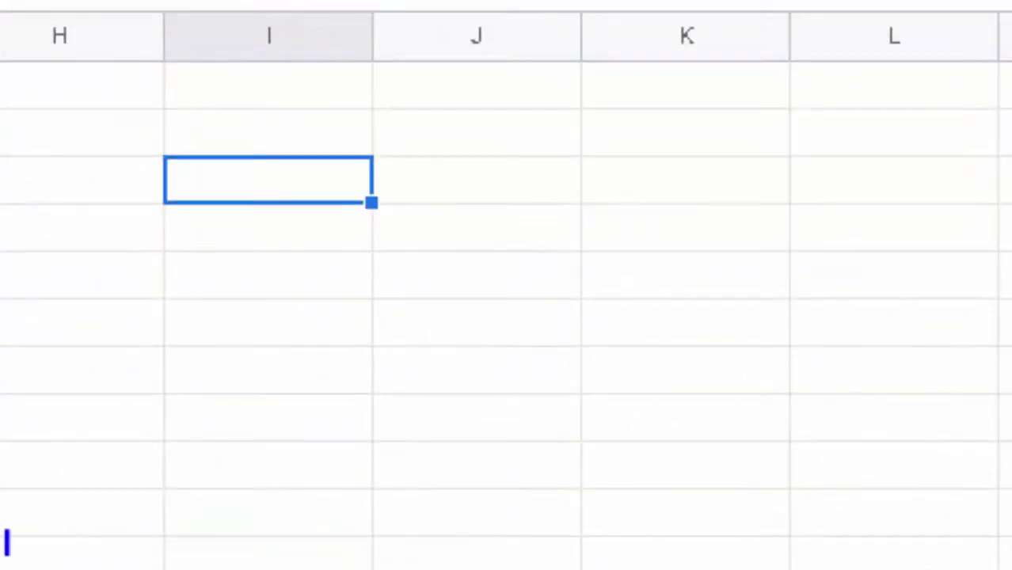
Step: Arrow through the I1:L4 name dropdown, confirming its last entry is Sudheer
click(976, 215)
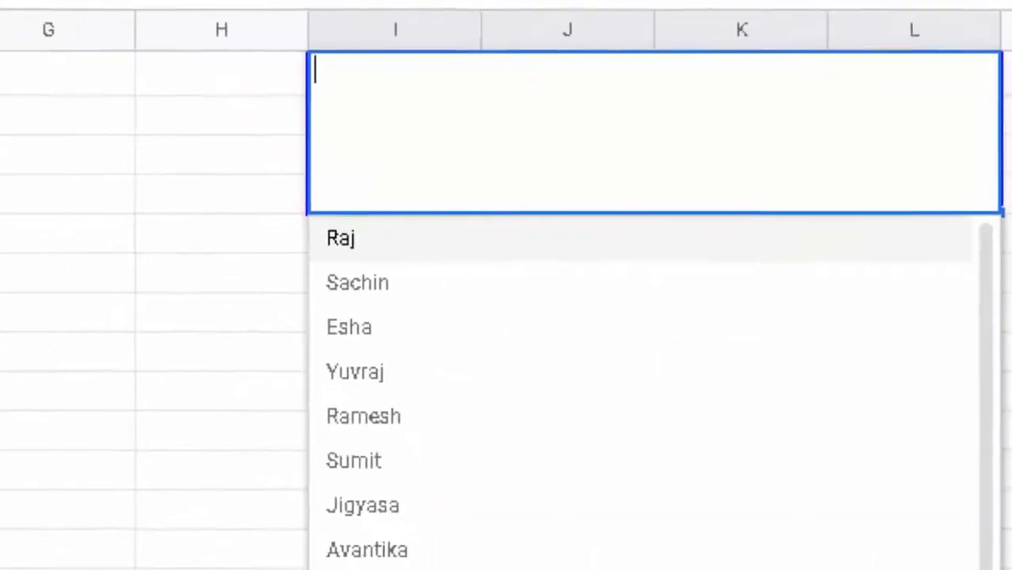
key(Down)
key(Down)
key(Down)
key(Down)
key(Down)
key(Down)
key(Down)
key(Down)
key(Down)
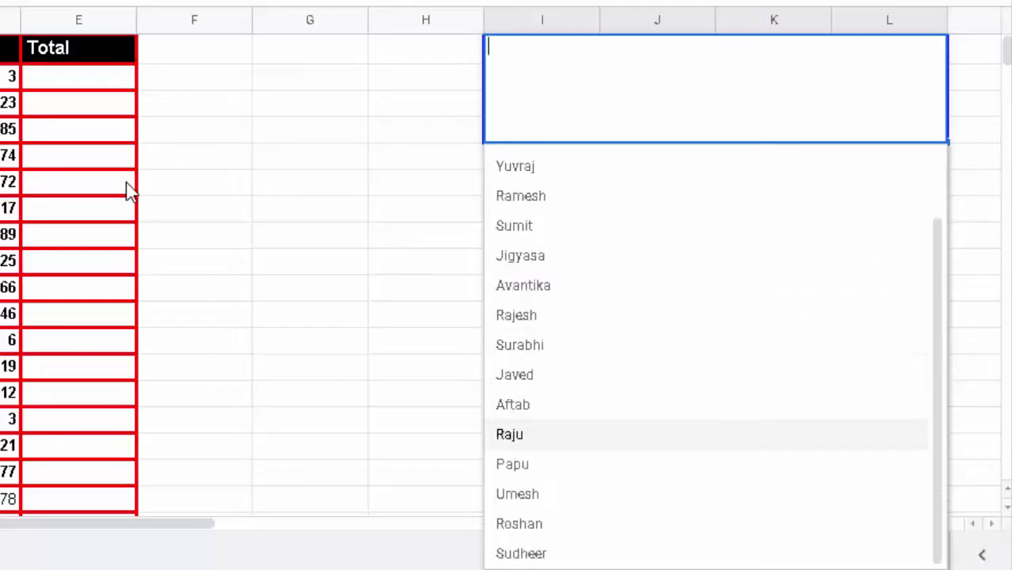
key(Down)
key(Down)
key(Down)
key(Up)
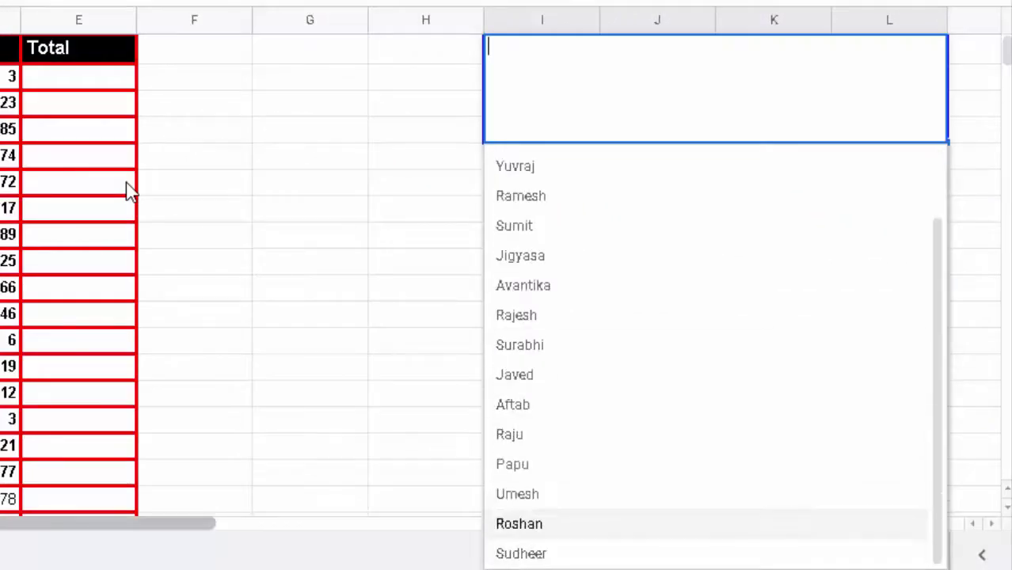
key(Up)
key(Up)
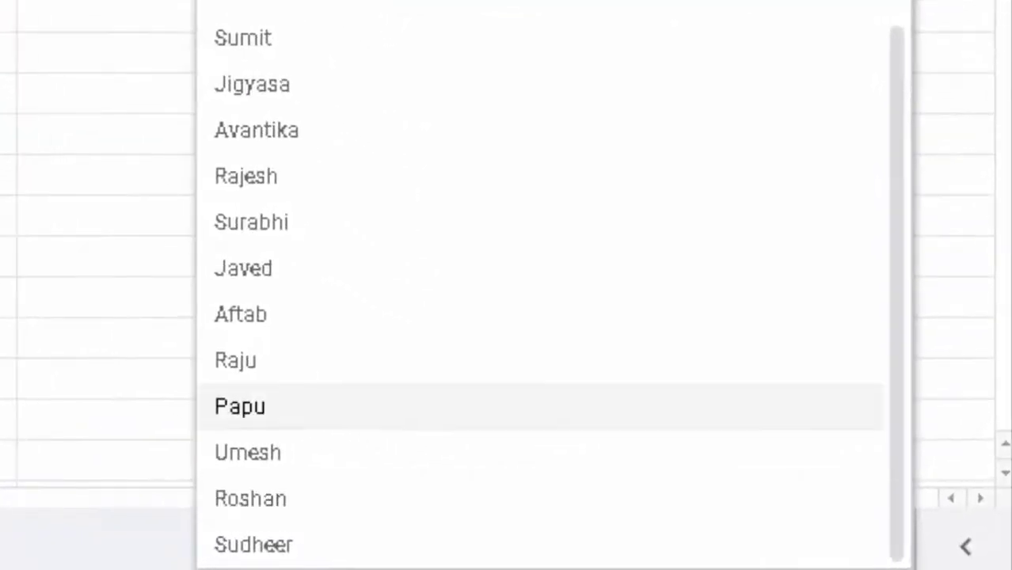
key(Up)
key(Up)
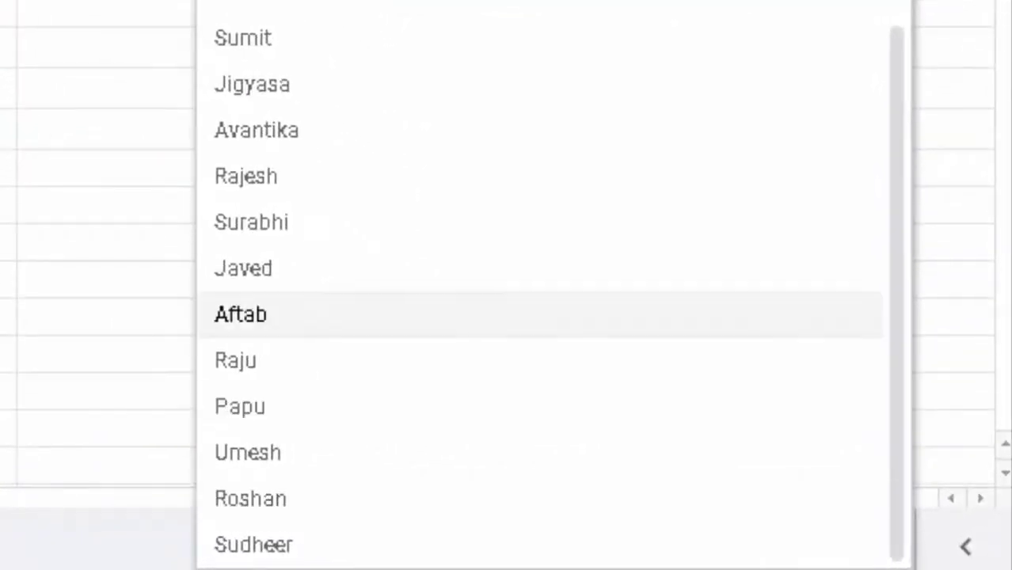
key(Down)
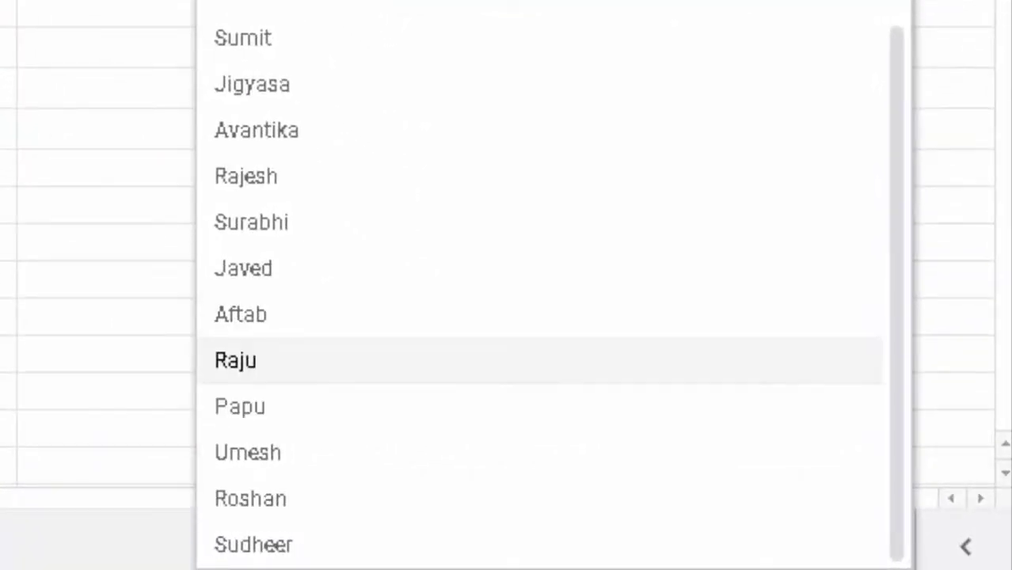
key(Up)
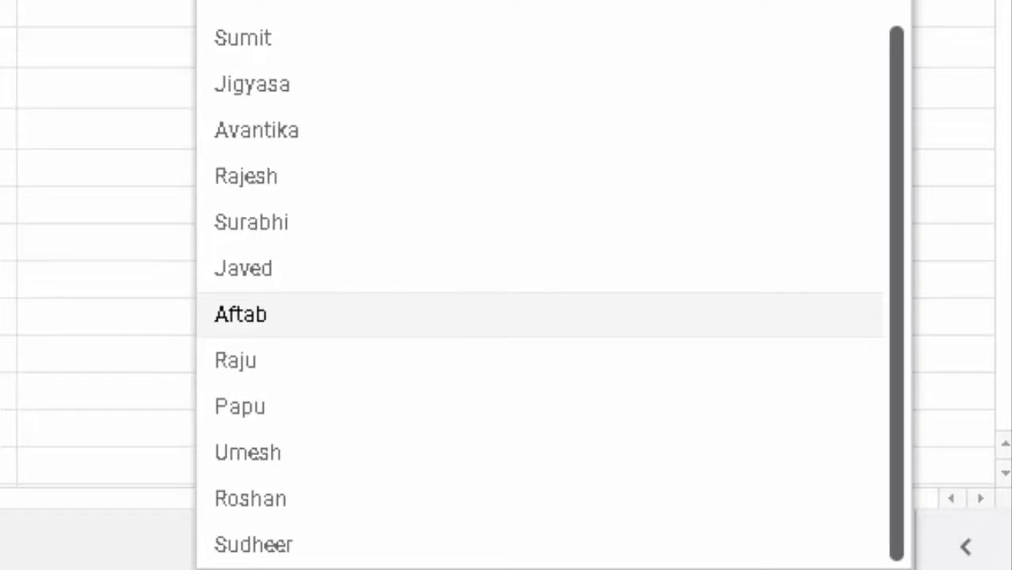
key(Down)
key(Down)
key(Down)
key(Down)
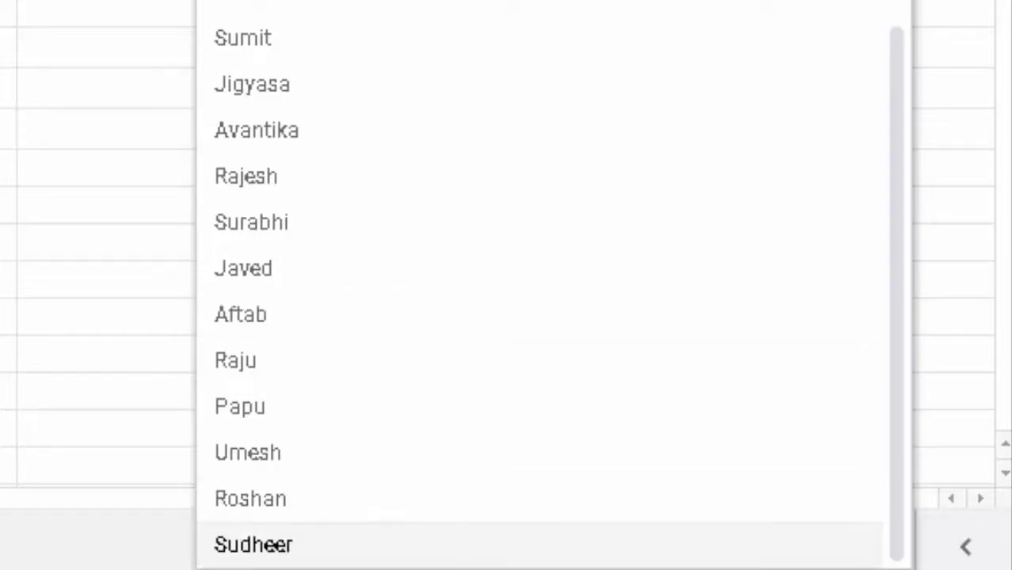
key(Up)
key(Up)
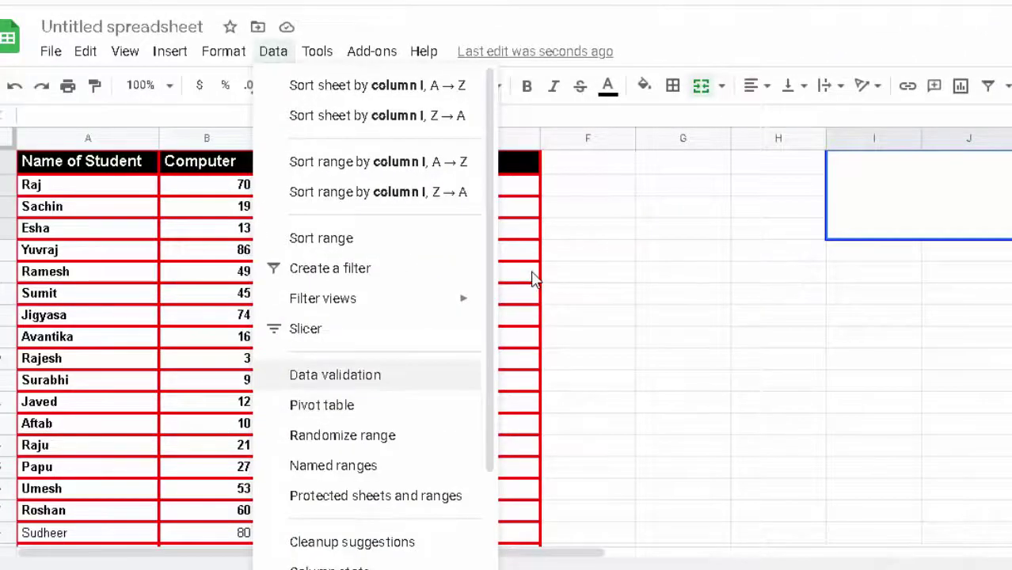
Step: Change the I1:L4 dropdown range from A2:A18 to A2:A20 and save the rule
click(335, 375)
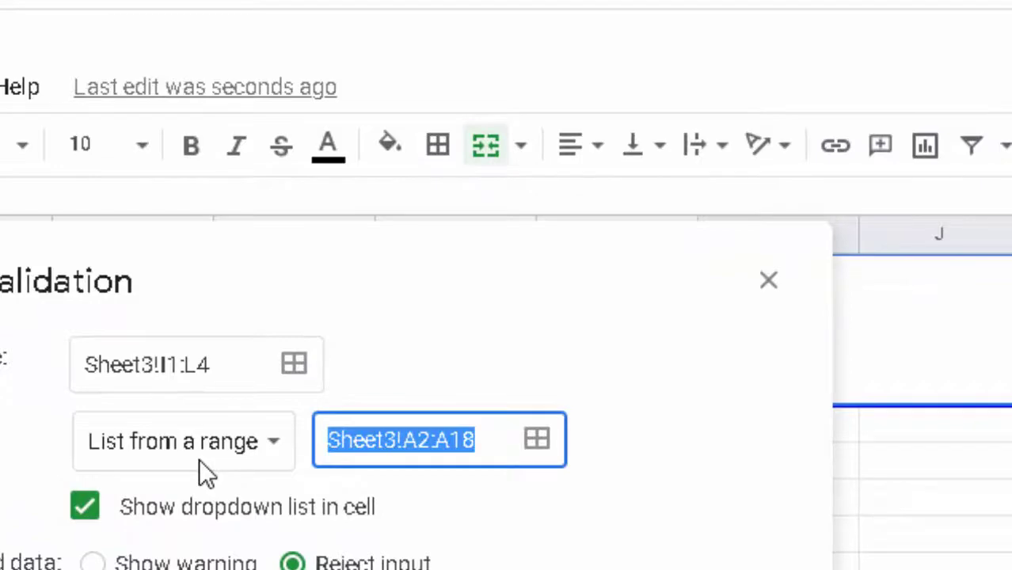
key(BackSpace)
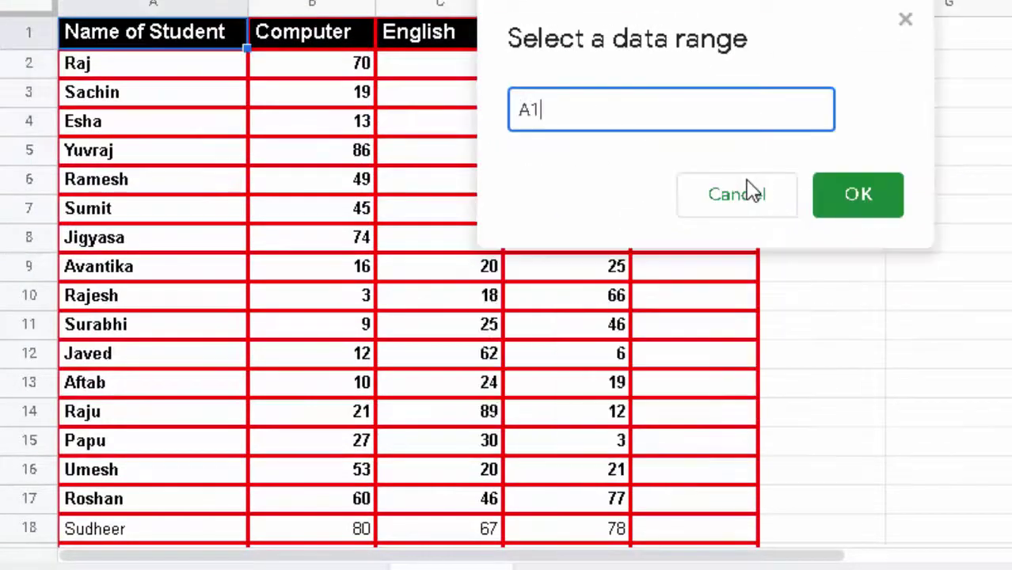
key(Down)
key(shift+Down)
key(shift+Down)
key(shift+Down)
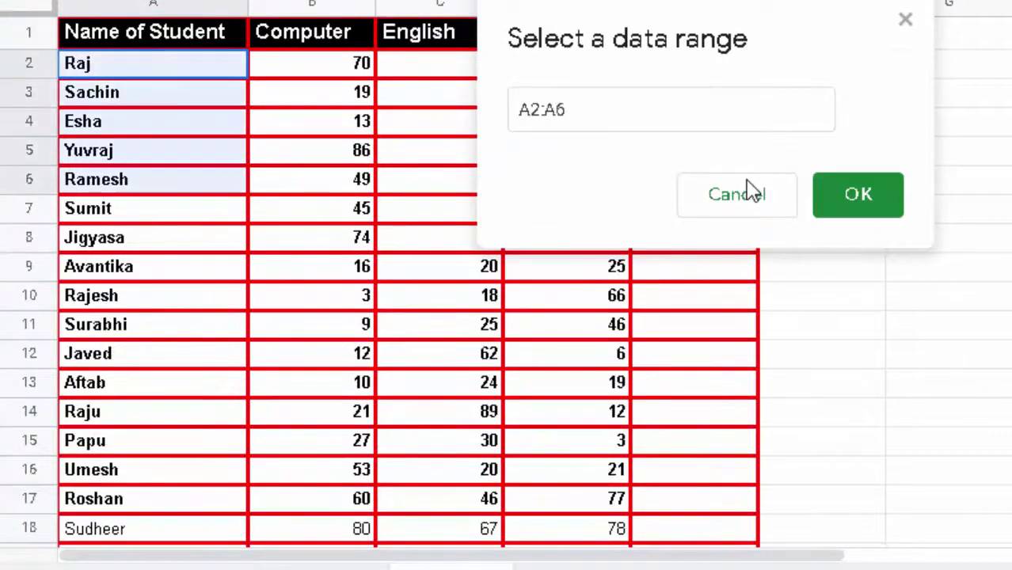
key(shift+Down)
key(shift+Down)
key(shift+Down)
key(shift+Down)
key(shift+Down)
key(shift+Down)
key(shift+Down)
key(shift+Down)
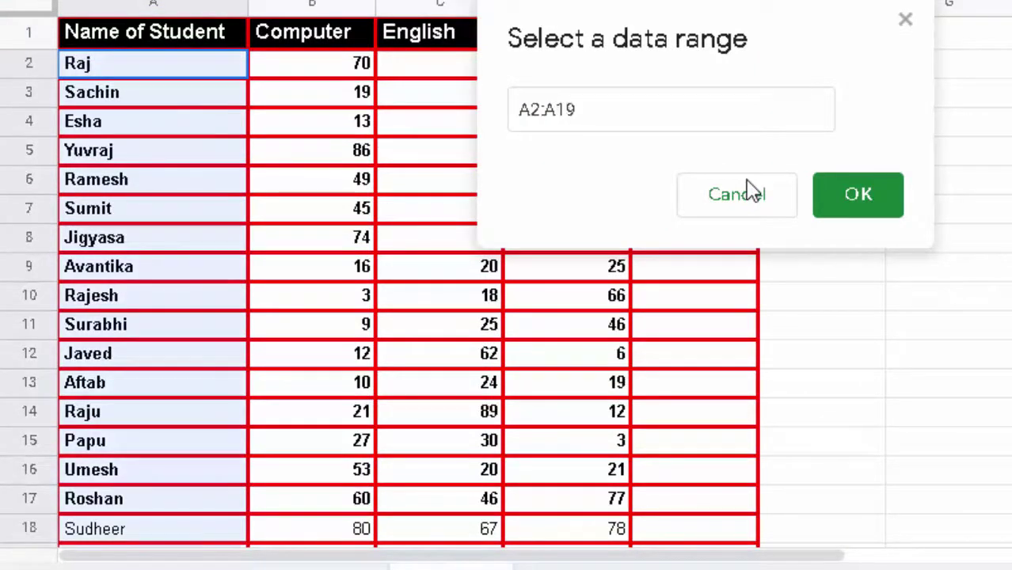
key(shift+Down)
key(shift+Down)
key(shift+Down)
key(shift+Up)
key(shift+Up)
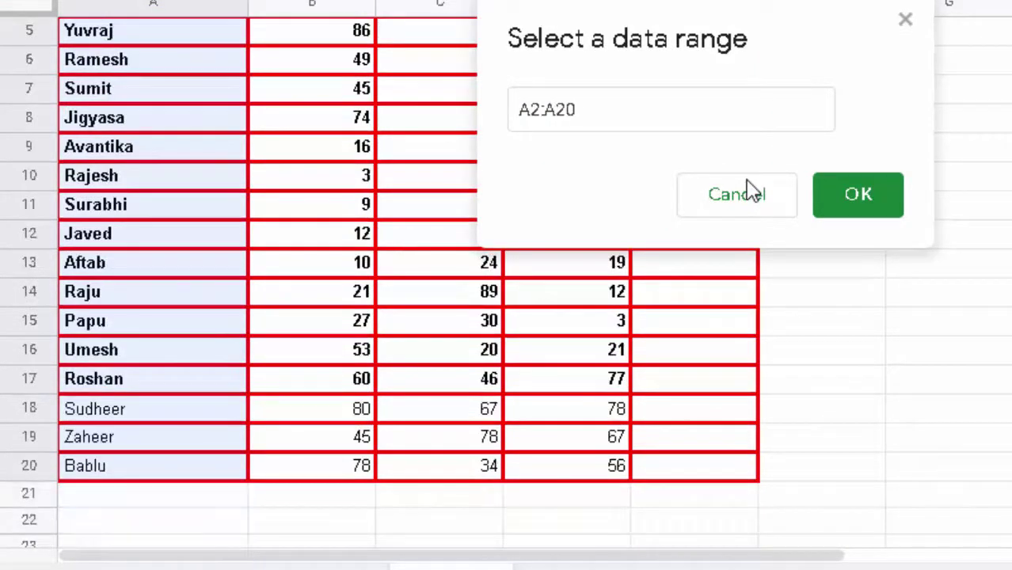
key(shift+Down)
key(shift+Down)
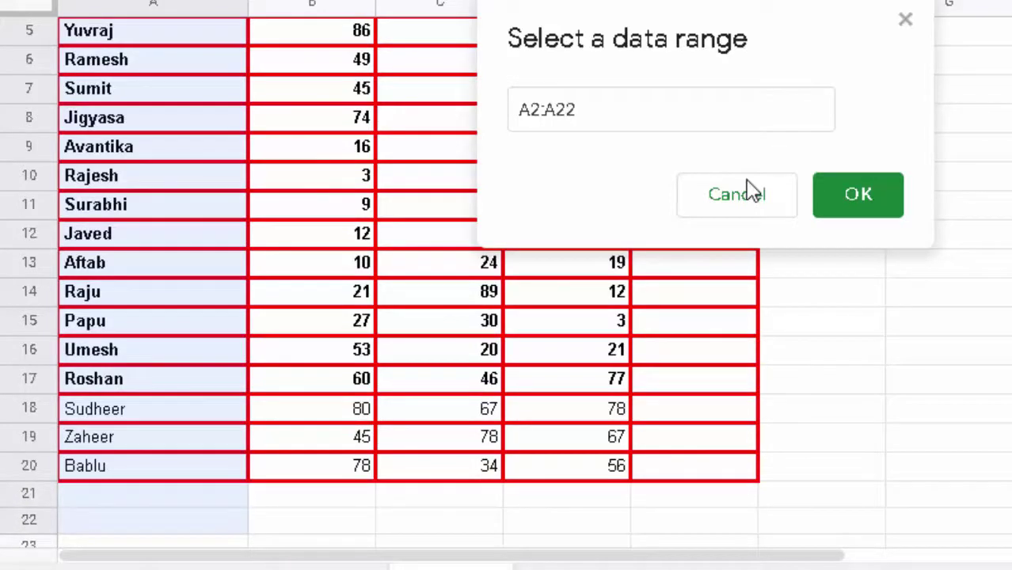
key(shift+Up)
key(shift+Up)
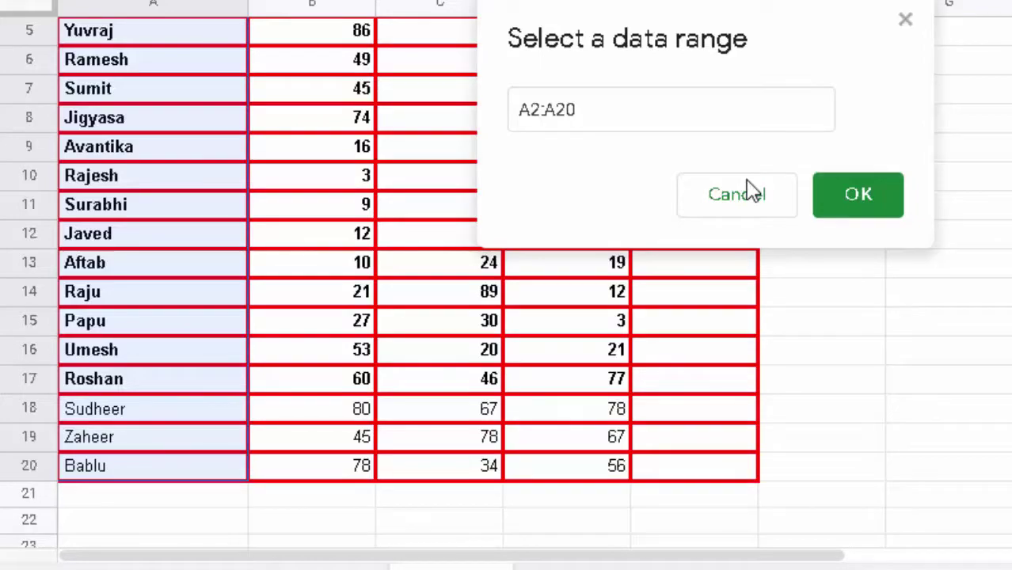
key(Return)
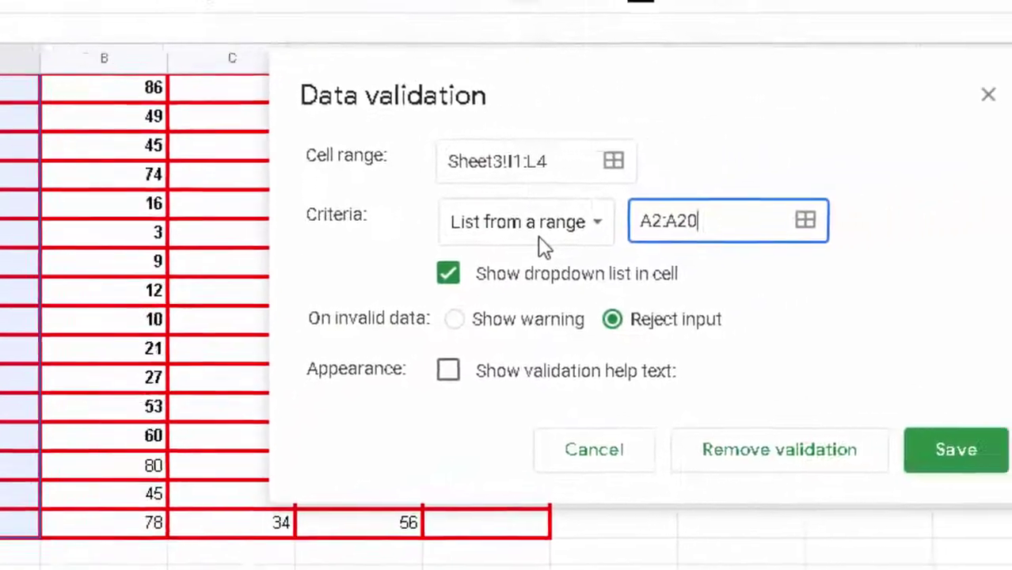
key(Return)
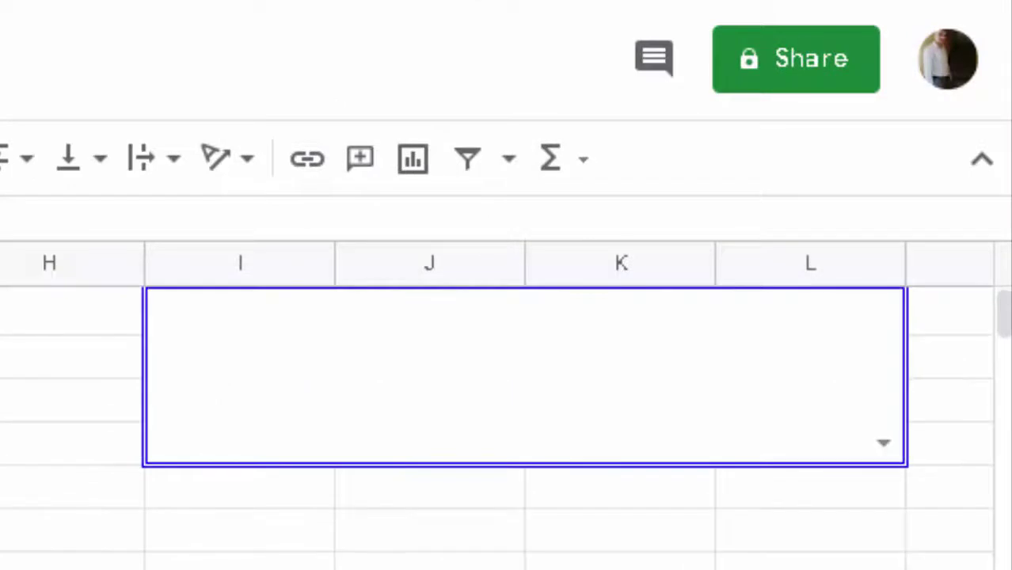
click(883, 442)
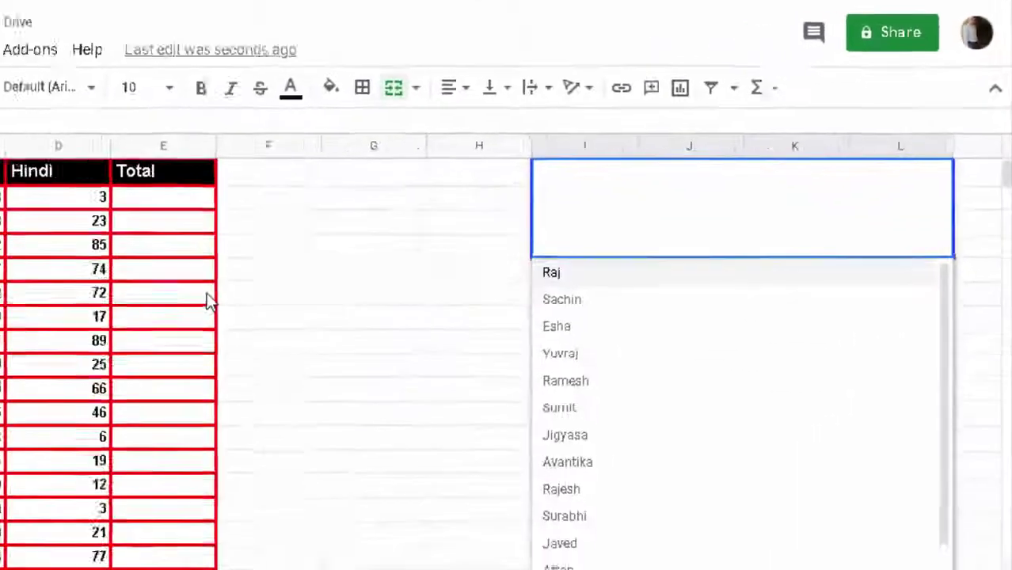
key(Down)
key(Down)
key(Down)
key(Down)
key(Down)
key(Down)
key(Down)
key(Down)
key(Down)
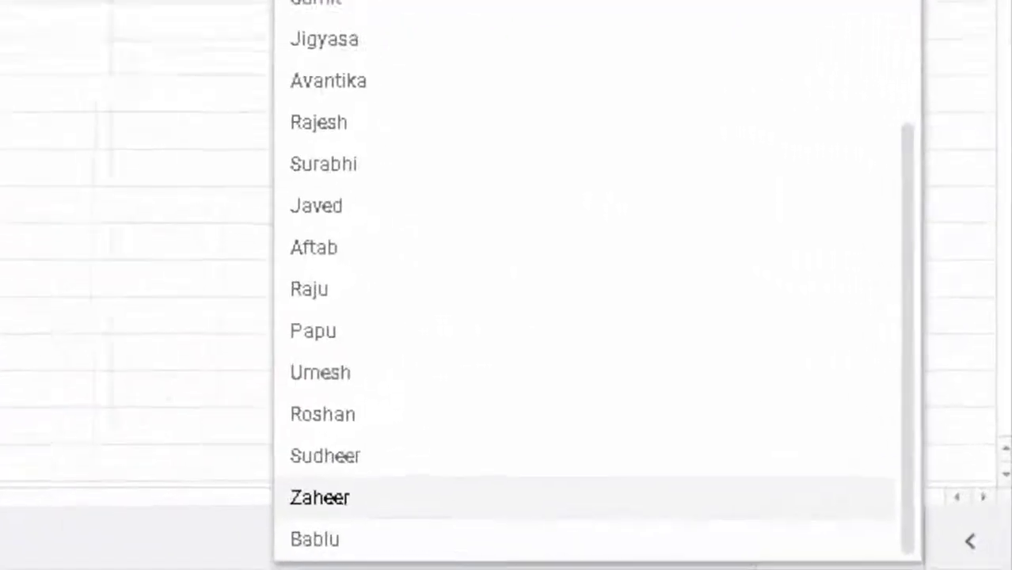
key(Down)
key(Up)
key(Up)
key(Up)
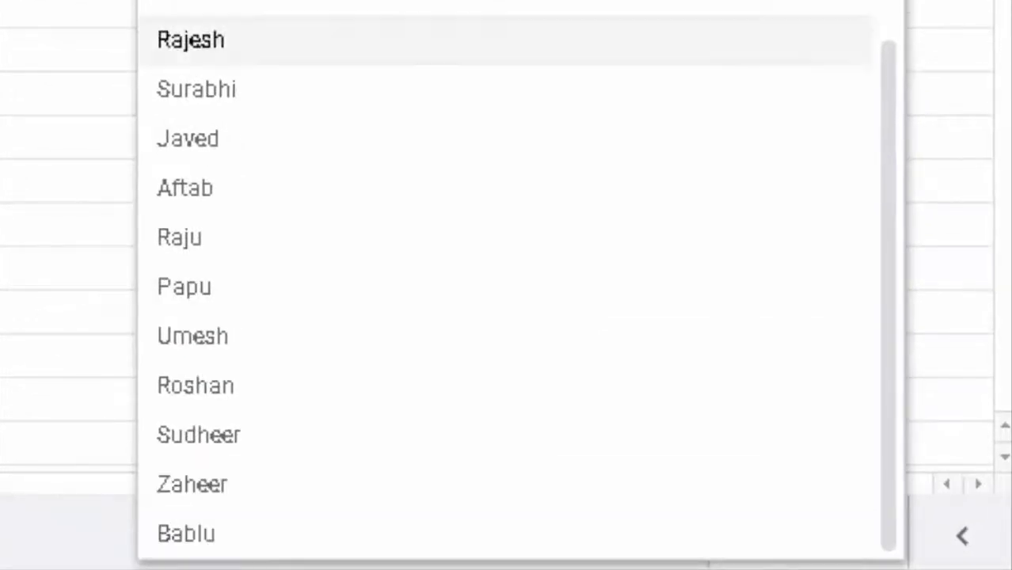
scroll(506, 285, up, 1)
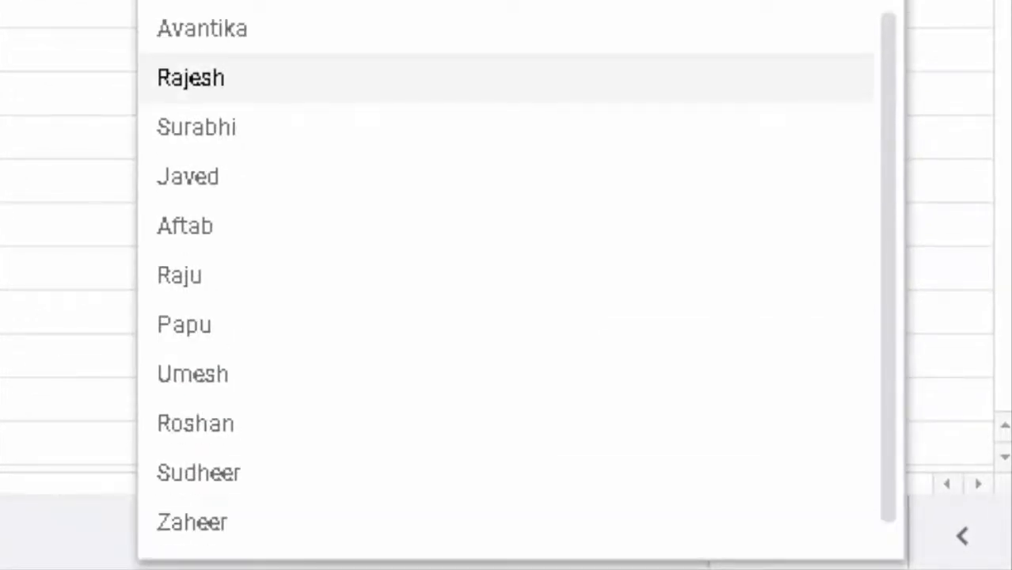
scroll(507, 285, up, 3)
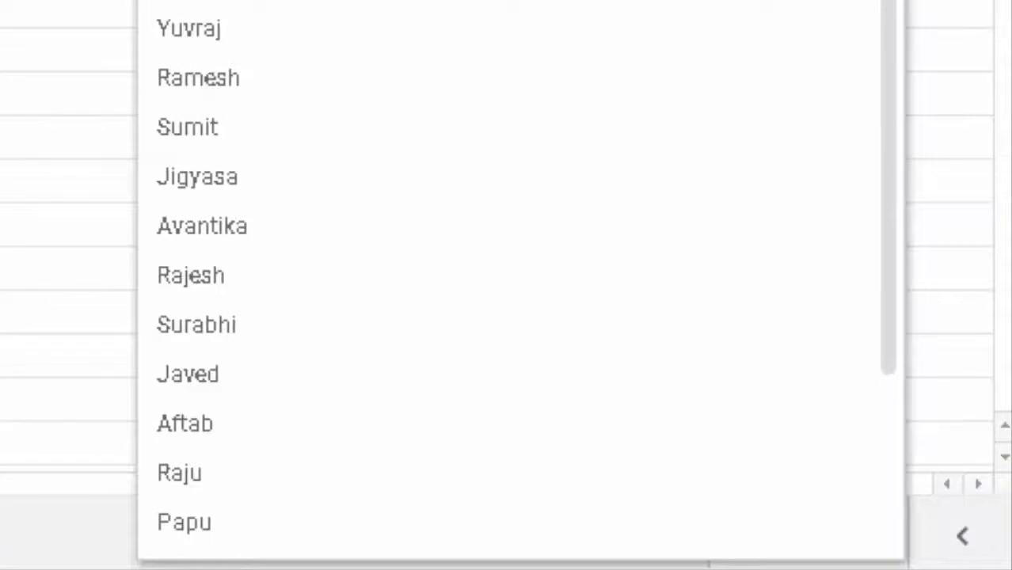
key(Escape)
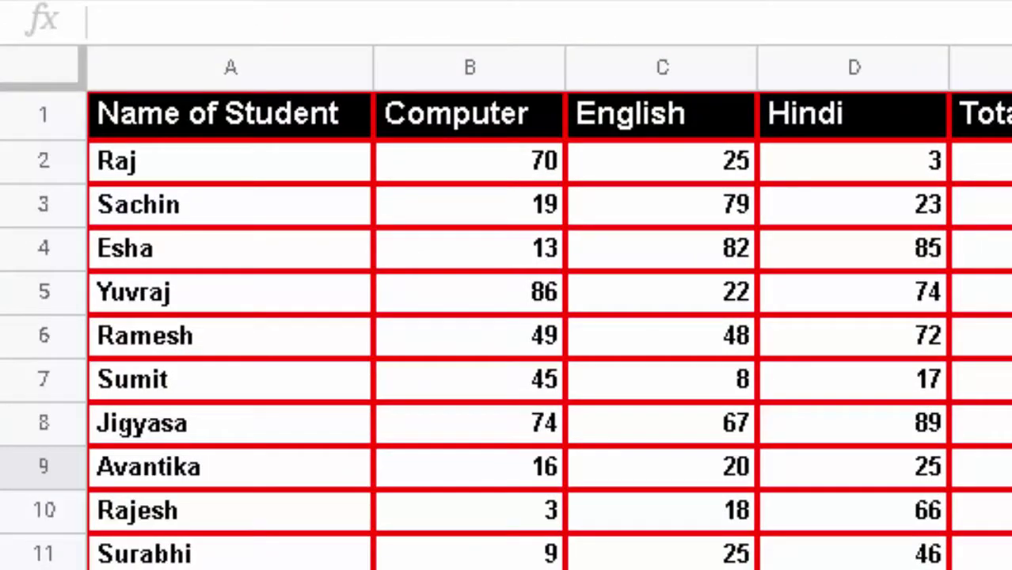
drag(982, 115, 982, 248)
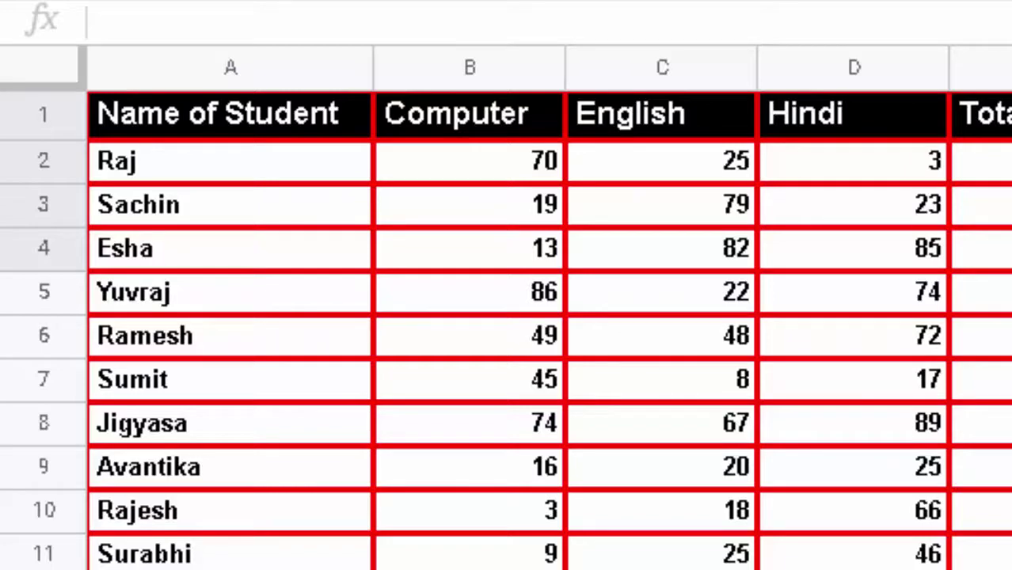
click(982, 335)
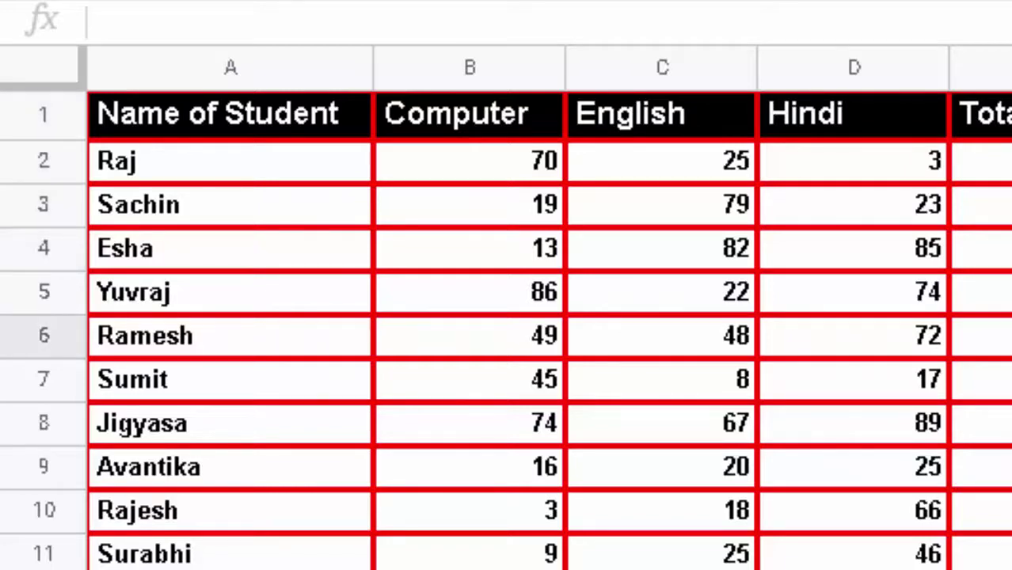